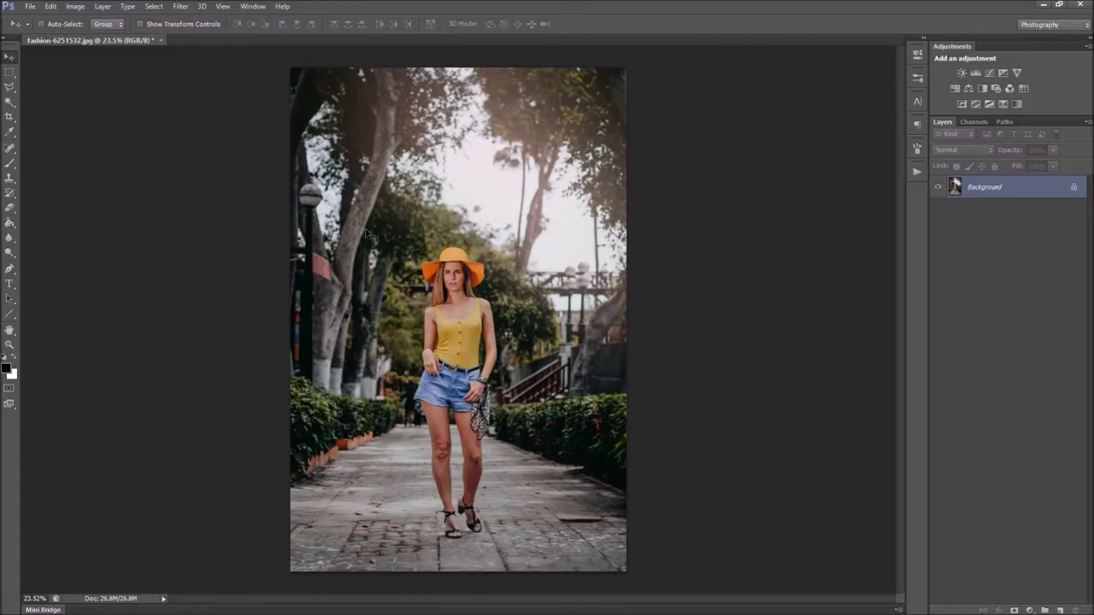
- Check the image's pixel dimensions in Image Size without changing anything
{"action": "left_click", "coordinate": [75, 6]}
{"action": "mouse_move", "coordinate": [87, 20]}
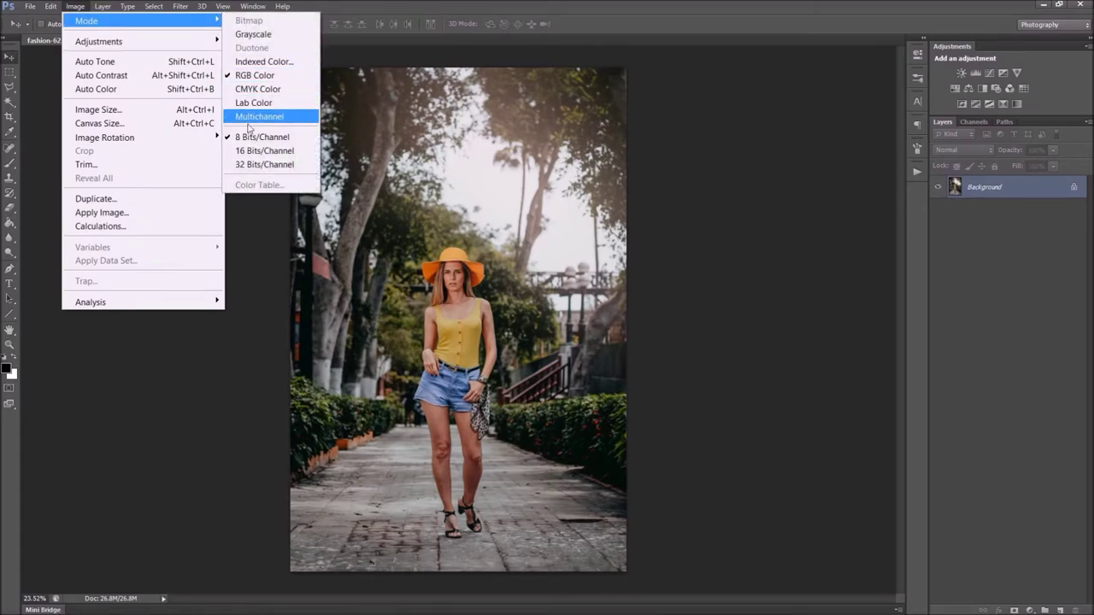
{"action": "left_click", "coordinate": [170, 109]}
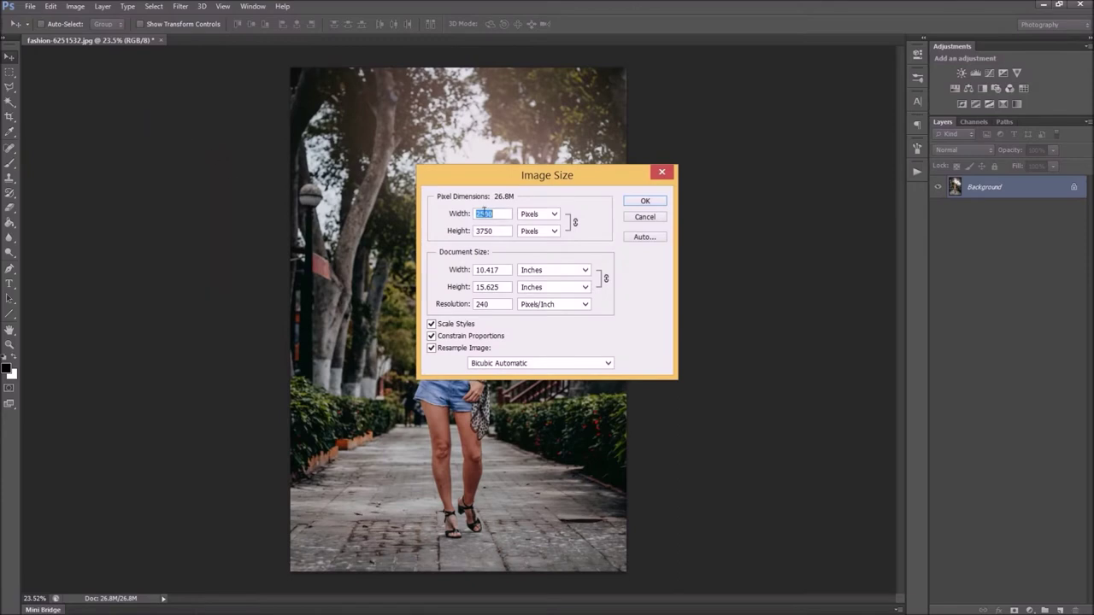
{"action": "left_click", "coordinate": [662, 173]}
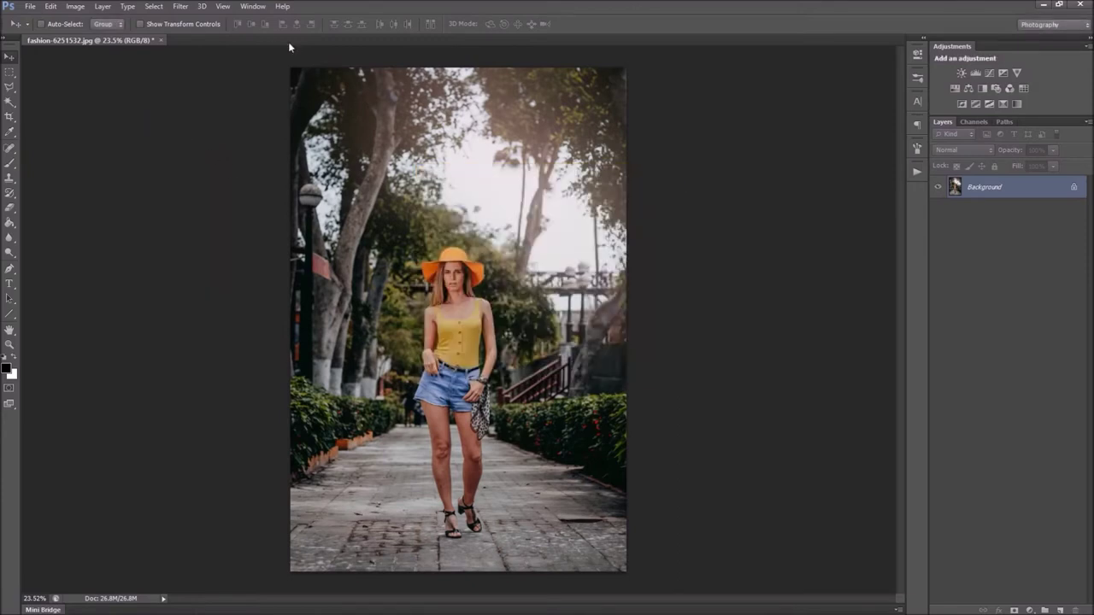
- Load the Realistic Painting Photoshop Action.atn set into the Actions panel
{"action": "left_click", "coordinate": [253, 6]}
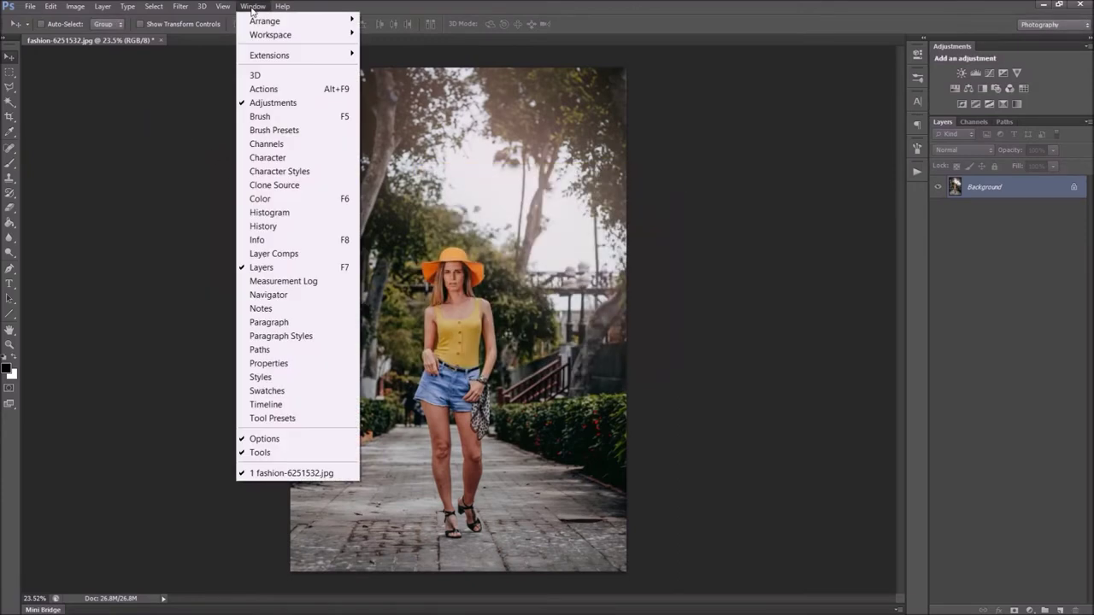
{"action": "left_click", "coordinate": [296, 91]}
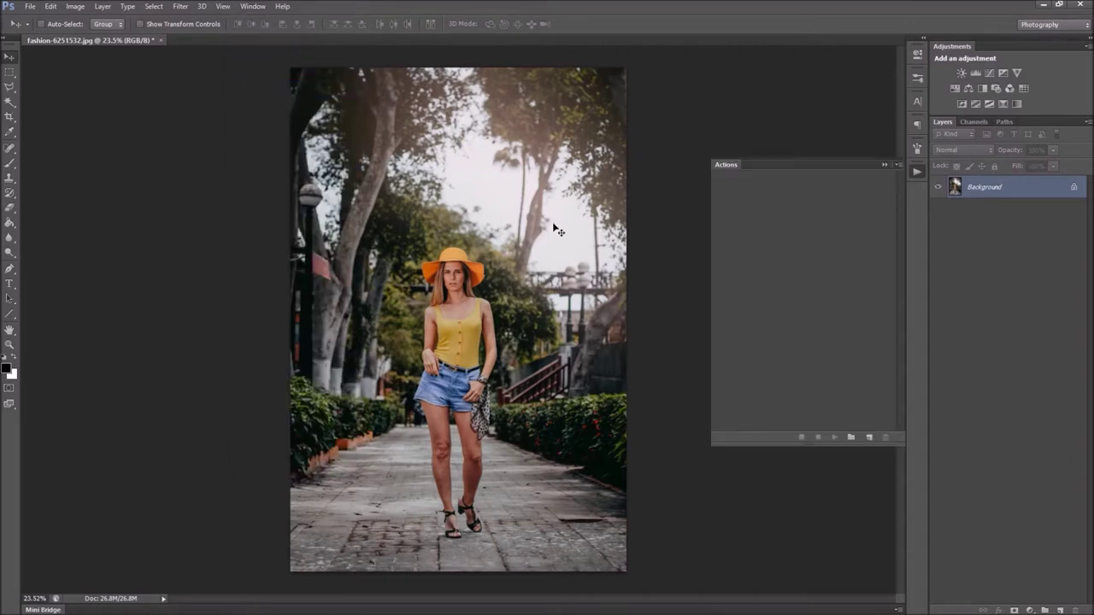
{"action": "left_click", "coordinate": [897, 166]}
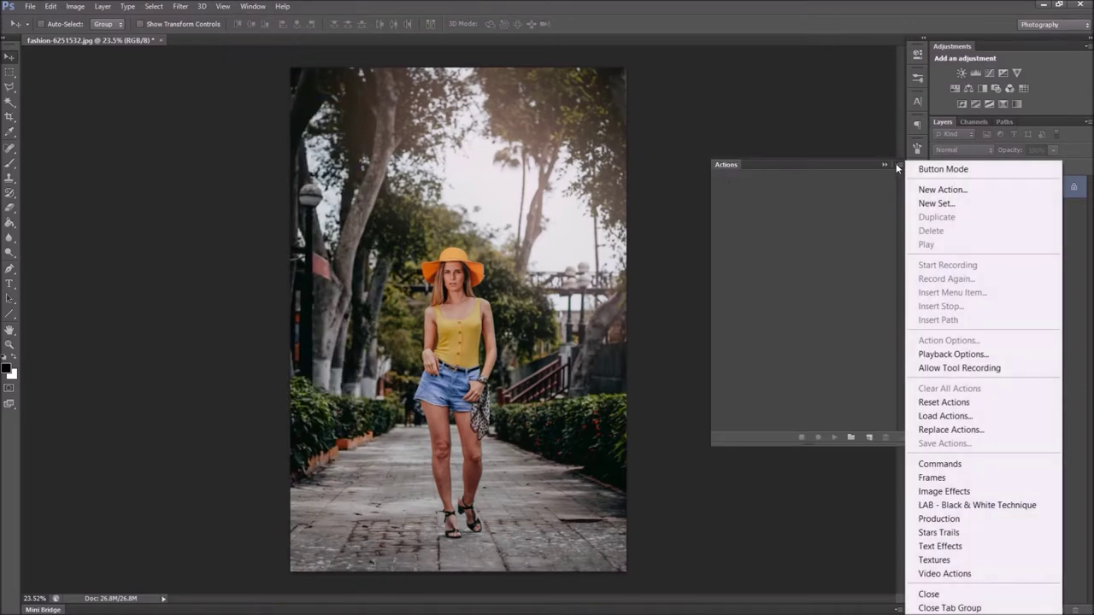
{"action": "left_click", "coordinate": [980, 417]}
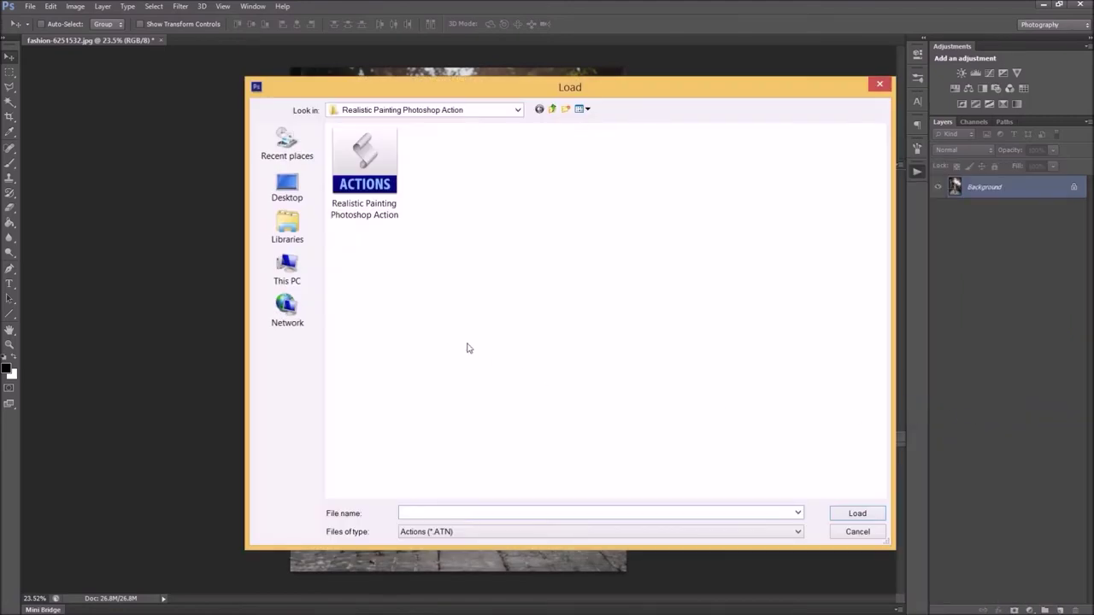
{"action": "left_click", "coordinate": [369, 182]}
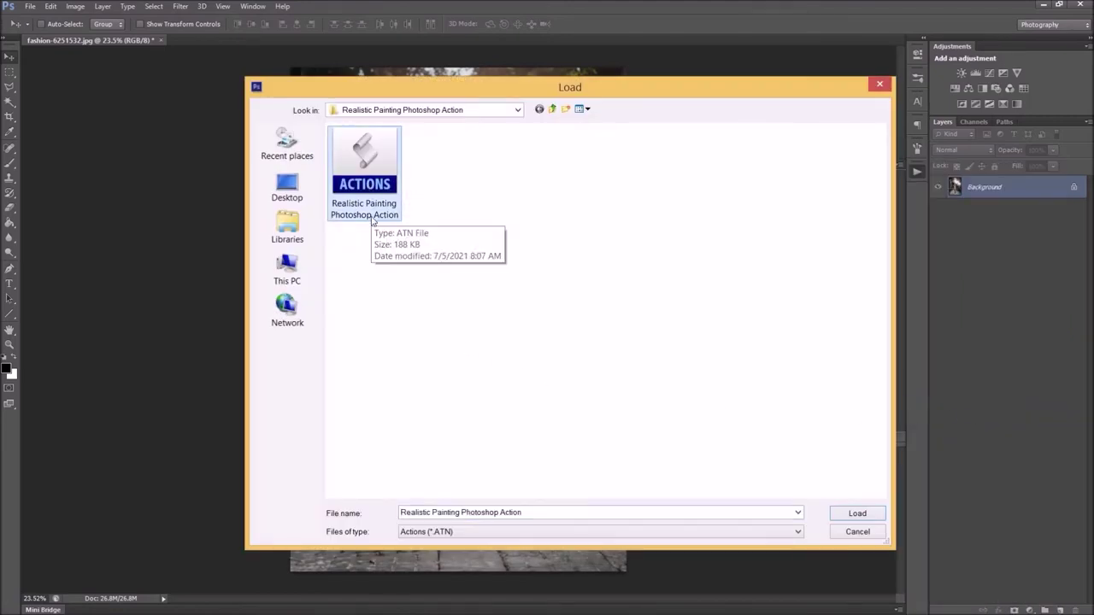
{"action": "left_click", "coordinate": [855, 514]}
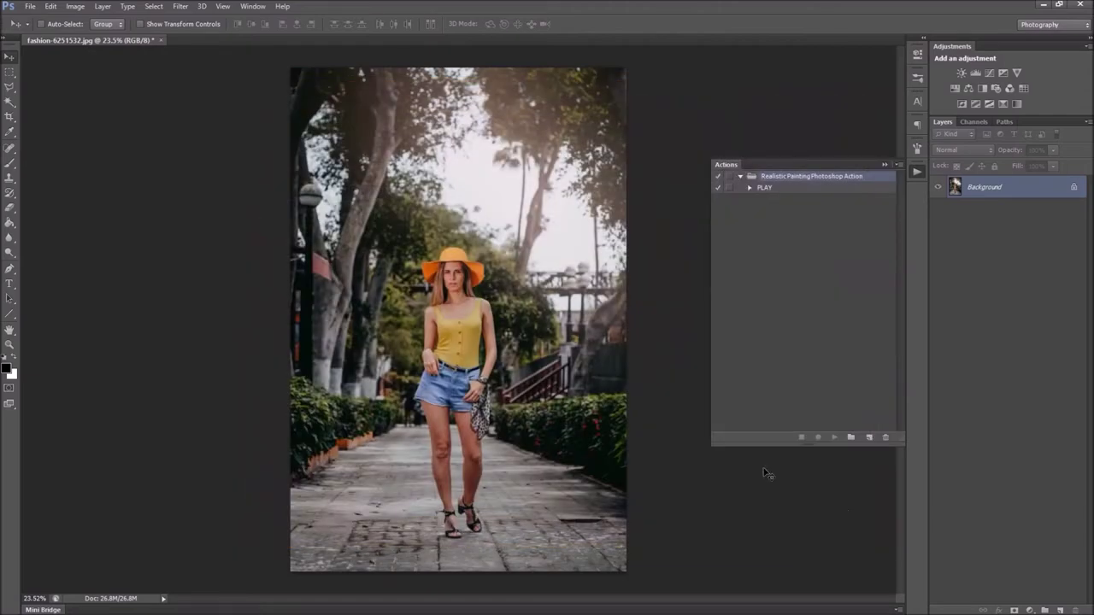
{"action": "left_click", "coordinate": [103, 6]}
{"action": "mouse_move", "coordinate": [174, 20]}
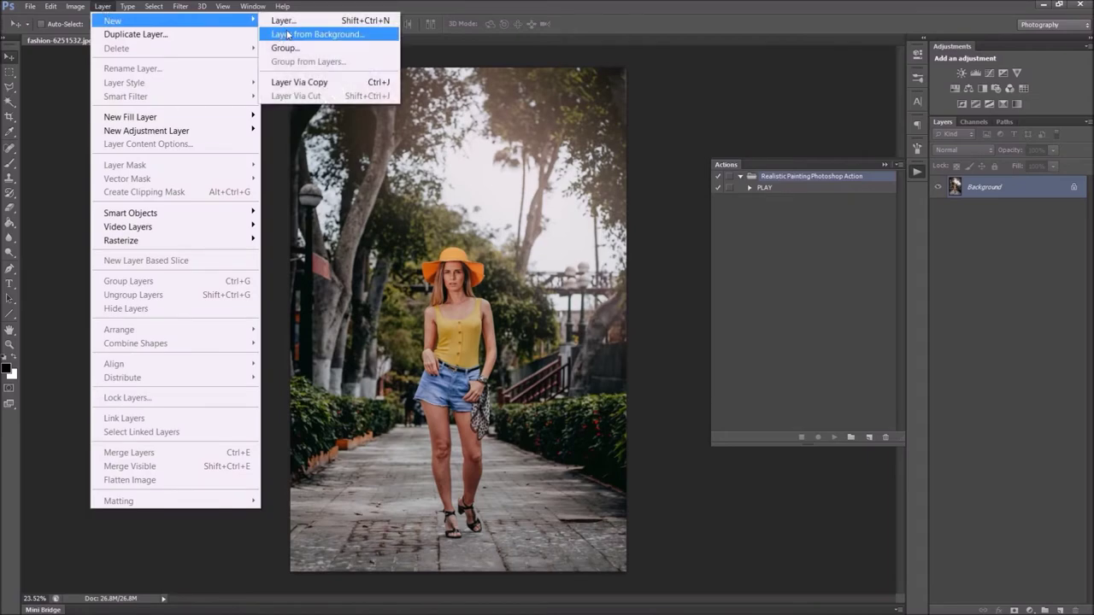
- Create a new empty layer named 'd' above the Background layer
{"action": "left_click", "coordinate": [301, 22]}
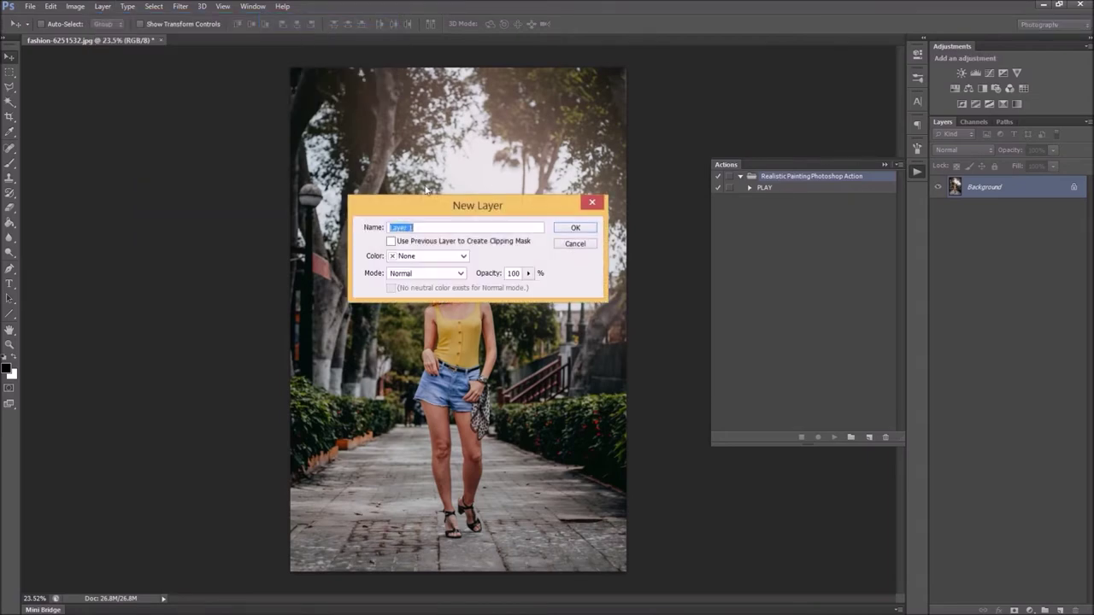
{"action": "left_click_drag", "start_coordinate": [430, 206], "coordinate": [430, 229]}
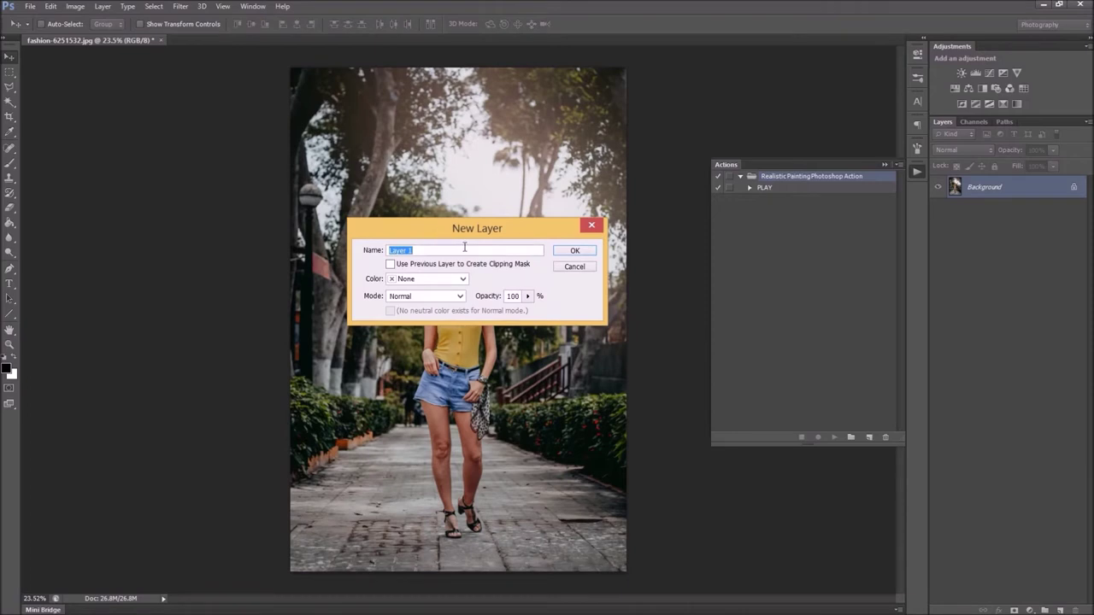
{"action": "type", "text": "denis154"}
{"action": "left_click", "coordinate": [564, 252]}
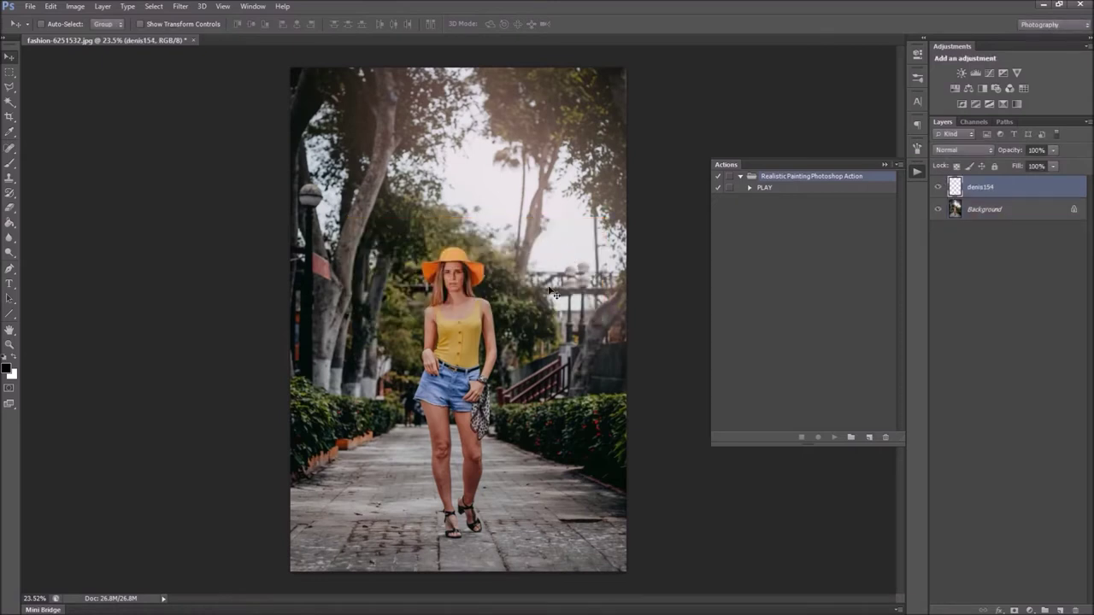
{"action": "double_click", "coordinate": [979, 188]}
{"action": "key", "text": "Return"}
{"action": "left_click", "coordinate": [10, 164]}
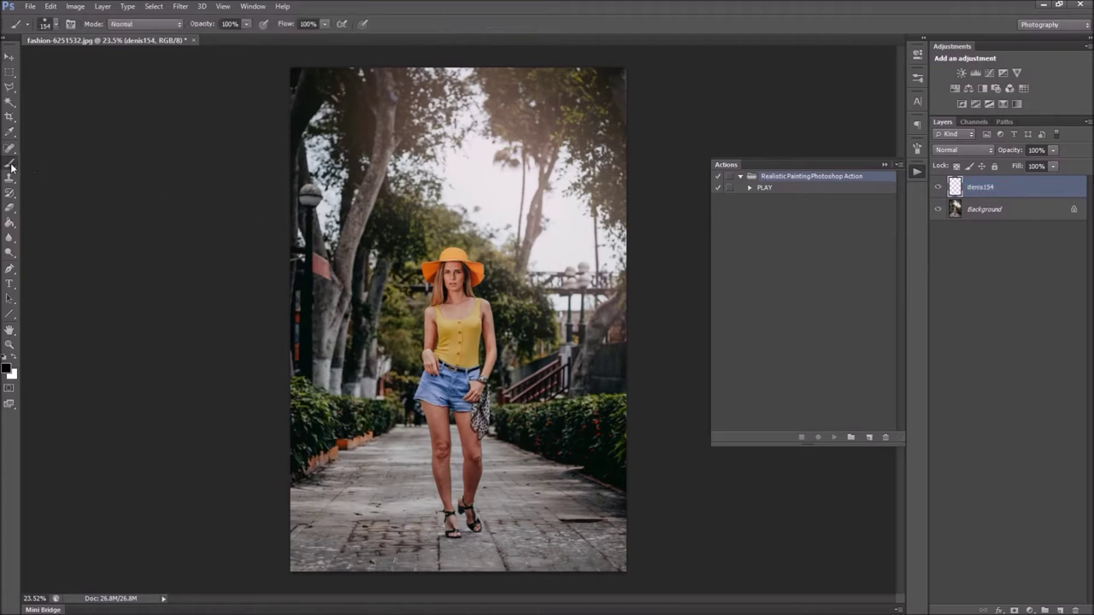
- Set the brush to 133 px and the foreground colour to red (R 255)
{"action": "left_click", "coordinate": [55, 24]}
{"action": "left_click_drag", "start_coordinate": [85, 61], "coordinate": [81, 61]}
{"action": "key", "text": "Return"}
{"action": "left_click", "coordinate": [7, 368]}
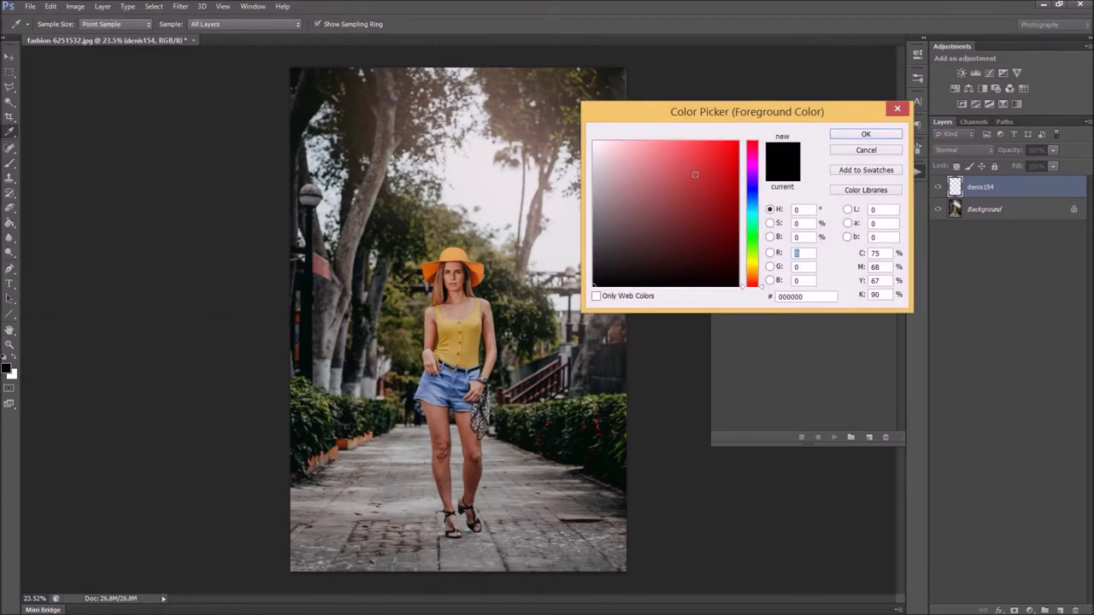
{"action": "type", "text": "255"}
{"action": "left_click", "coordinate": [846, 137]}
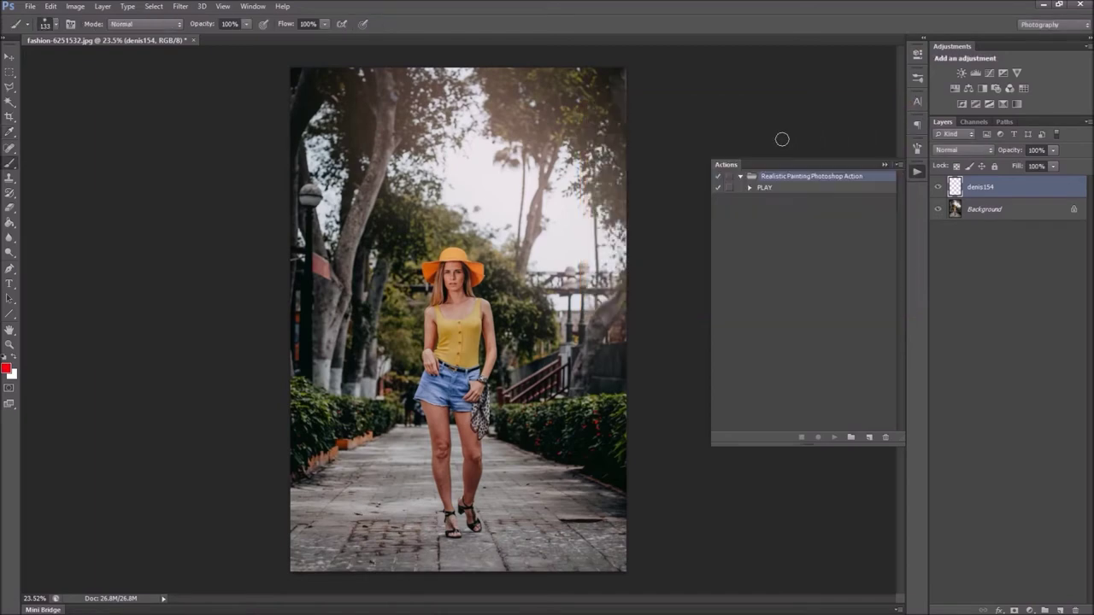
- Brush red strokes over the upper trees and down the woman, then hide the layer
{"action": "mouse_move", "coordinate": [324, 159]}
{"action": "left_mouse_down"}
{"action": "mouse_move", "coordinate": [388, 120]}
{"action": "mouse_move", "coordinate": [307, 248]}
{"action": "left_mouse_up"}
{"action": "mouse_move", "coordinate": [389, 224]}
{"action": "left_mouse_down"}
{"action": "mouse_move", "coordinate": [452, 171]}
{"action": "mouse_move", "coordinate": [399, 281]}
{"action": "left_mouse_up"}
{"action": "mouse_move", "coordinate": [508, 301]}
{"action": "left_mouse_down"}
{"action": "mouse_move", "coordinate": [404, 390]}
{"action": "mouse_move", "coordinate": [367, 534]}
{"action": "mouse_move", "coordinate": [476, 543]}
{"action": "left_mouse_up"}
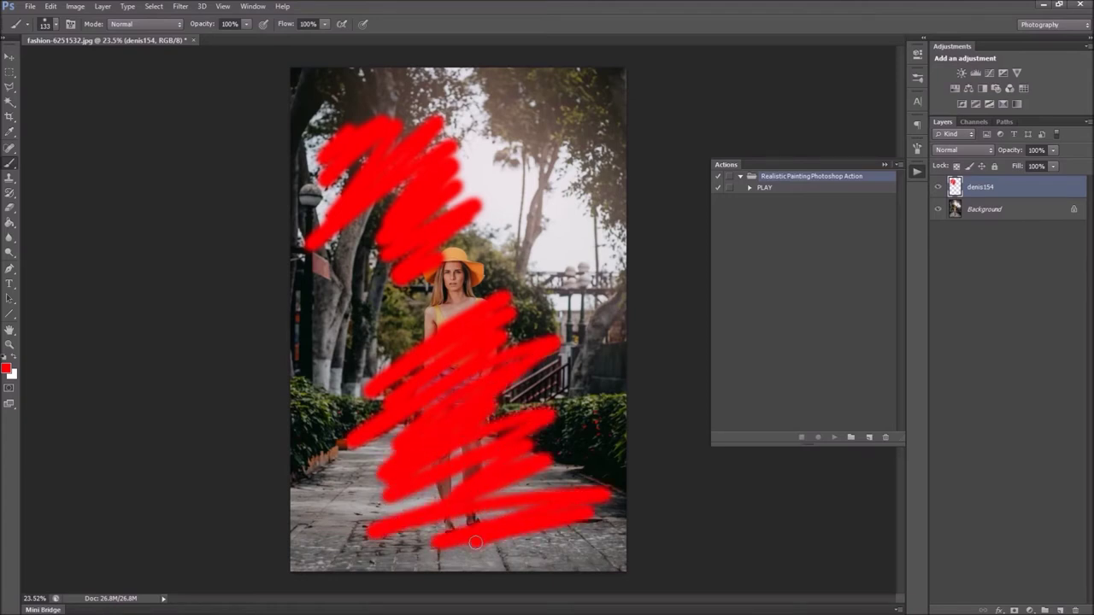
{"action": "left_click", "coordinate": [939, 186]}
{"action": "left_click", "coordinate": [939, 186]}
{"action": "left_click", "coordinate": [939, 186]}
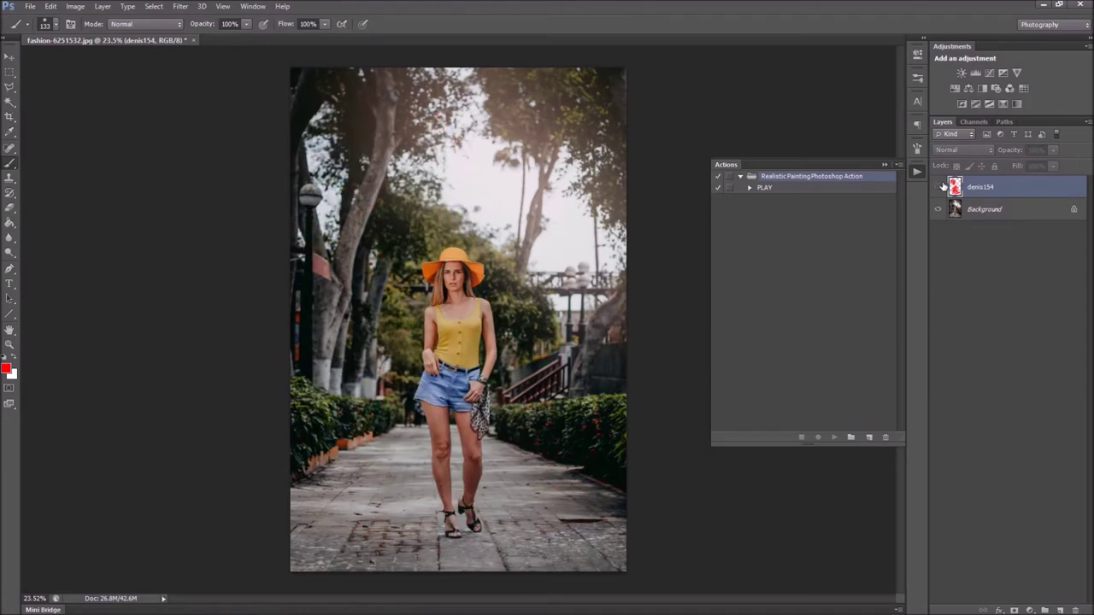
{"action": "left_click", "coordinate": [941, 186]}
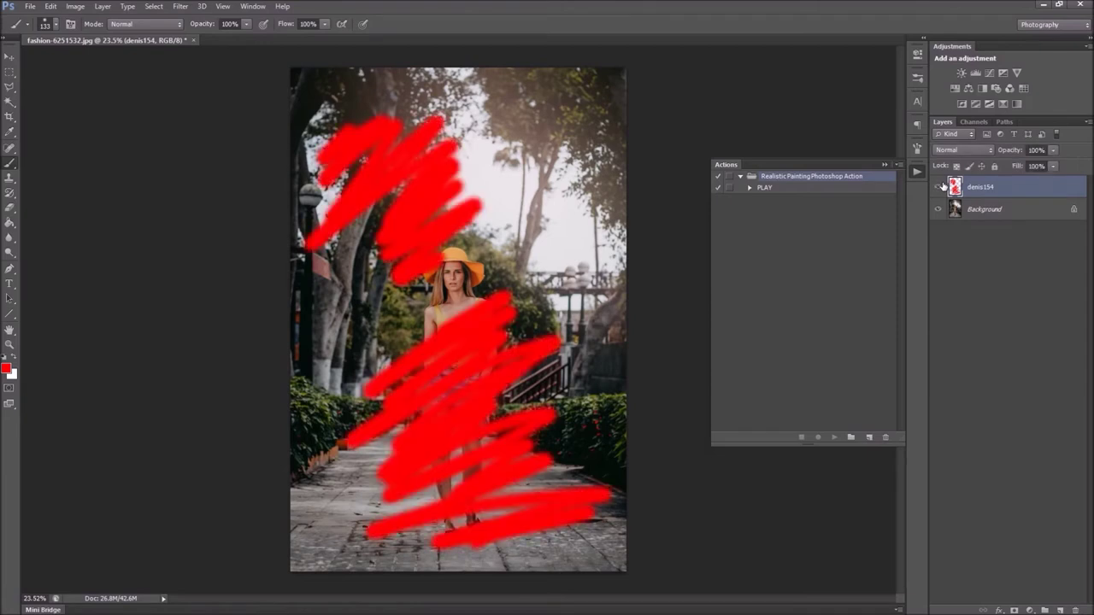
{"action": "left_click", "coordinate": [784, 188]}
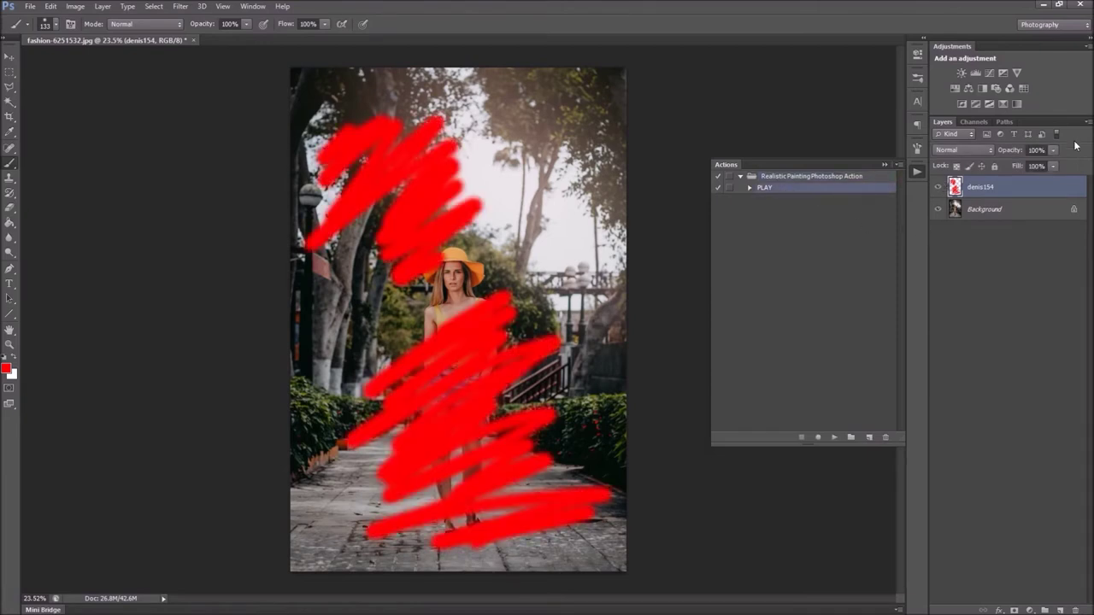
{"action": "left_click", "coordinate": [1087, 122]}
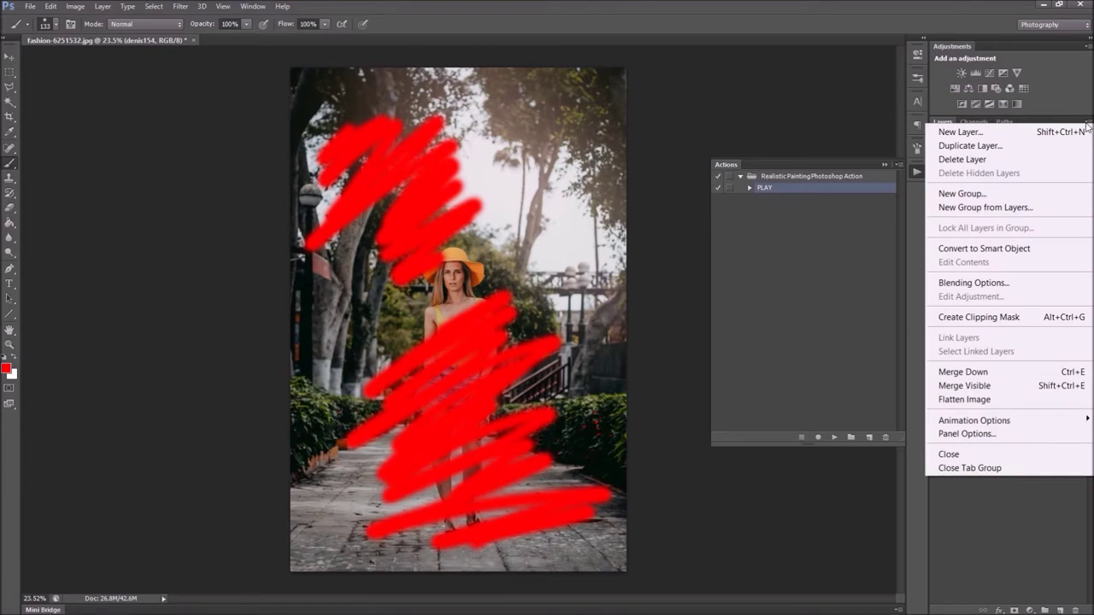
{"action": "left_click", "coordinate": [1000, 434]}
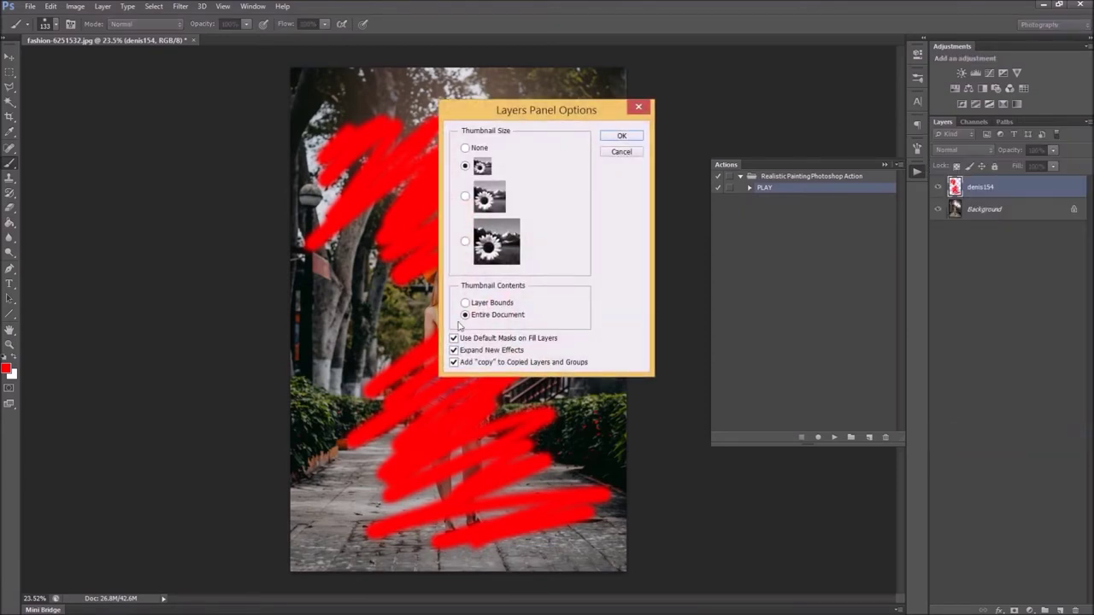
{"action": "left_click", "coordinate": [621, 137]}
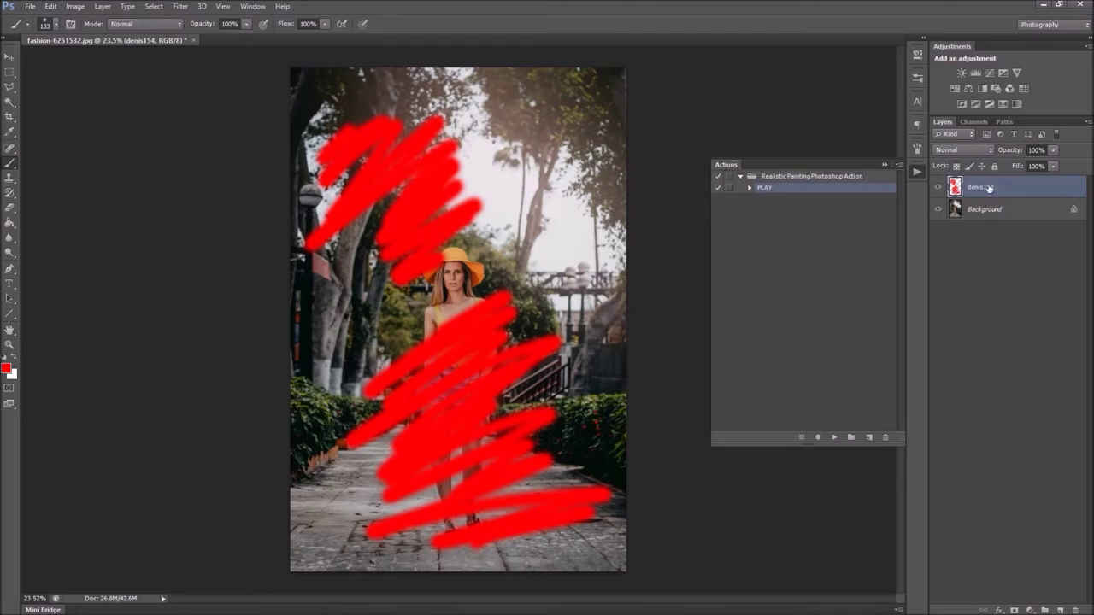
- Play the PLAY action for a painted look, white border and colour-setting groups
{"action": "left_click", "coordinate": [833, 437]}
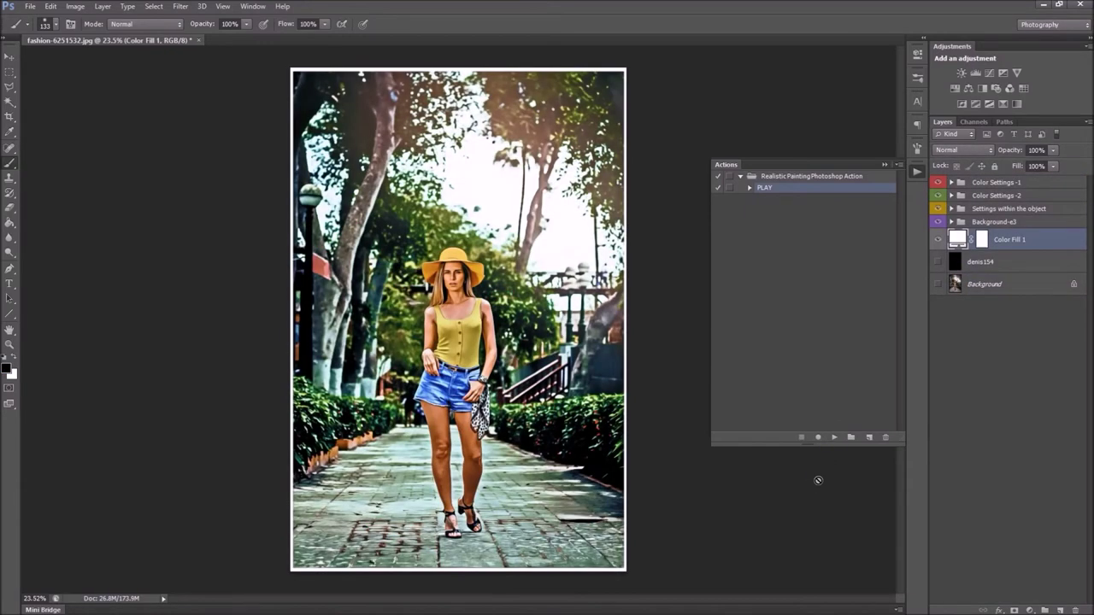
{"action": "left_click", "coordinate": [11, 57]}
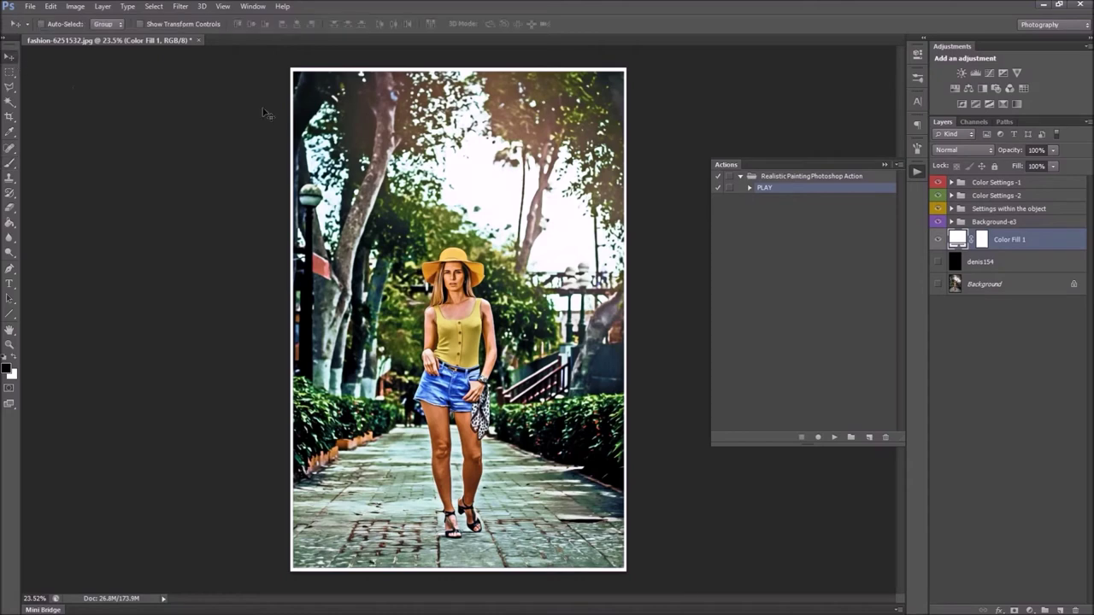
{"action": "left_click", "coordinate": [885, 166]}
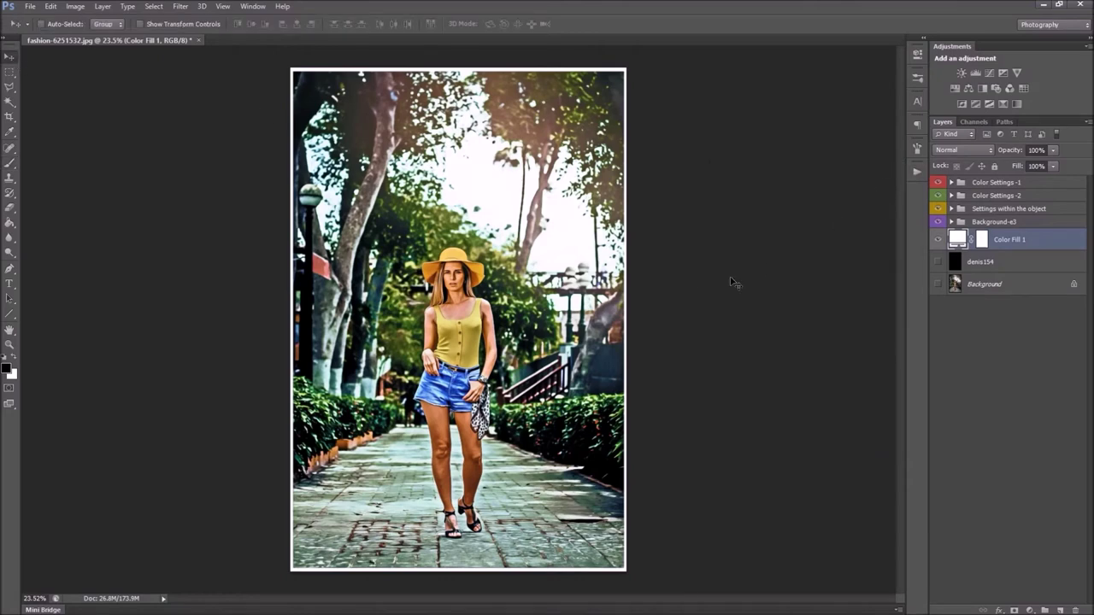
{"action": "left_click", "coordinate": [988, 184]}
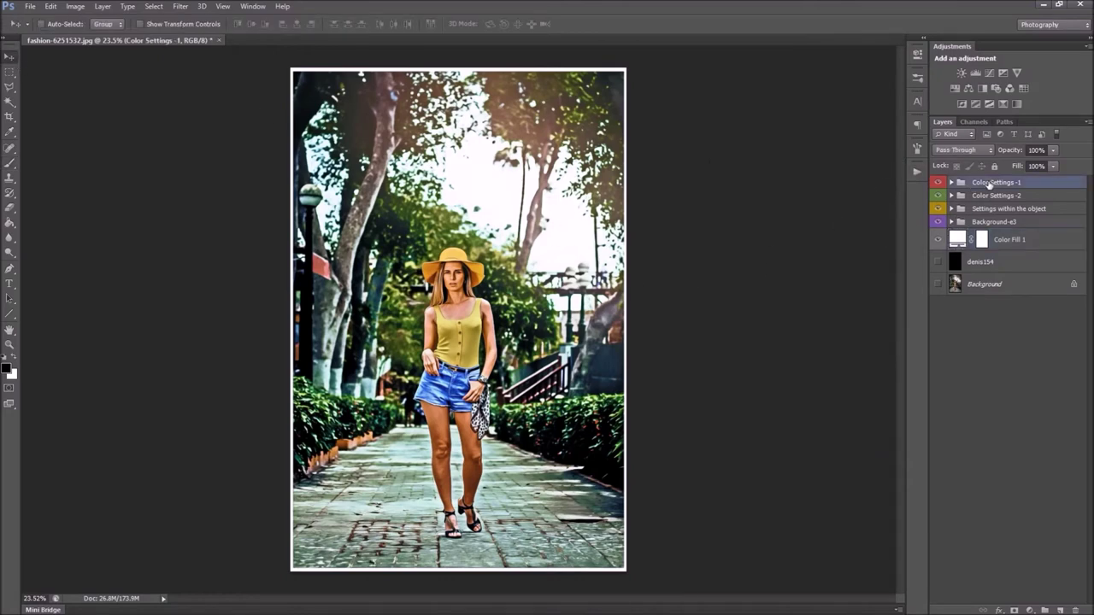
- Shift the Hue/Saturation 1 hue in Color Settings -1 to about +28
{"action": "left_click", "coordinate": [951, 182]}
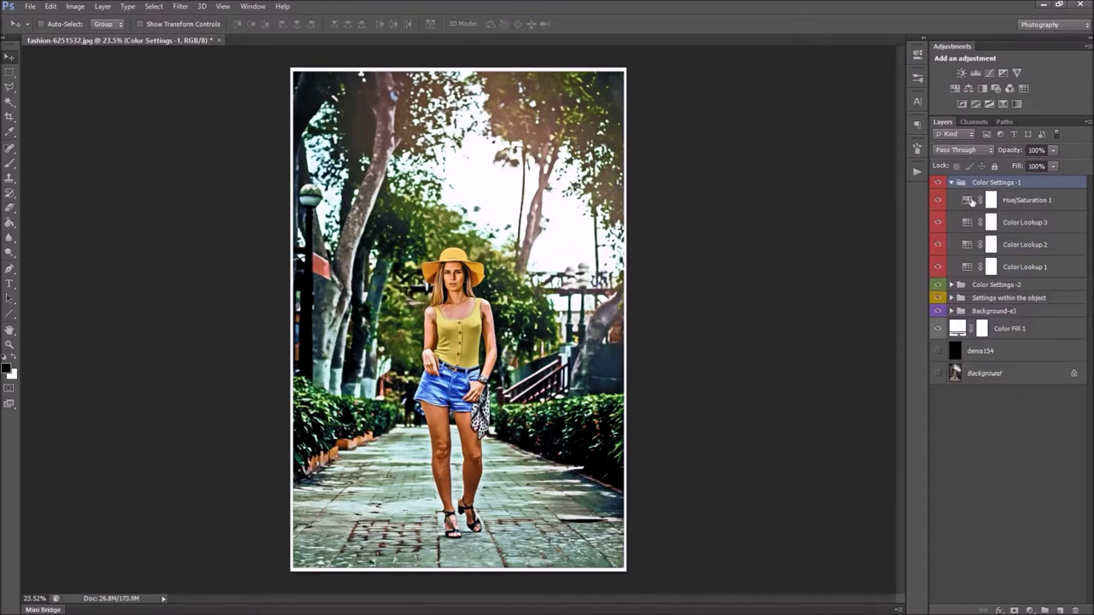
{"action": "left_click", "coordinate": [971, 201]}
{"action": "left_click_drag", "start_coordinate": [1052, 150], "coordinate": [1015, 167]}
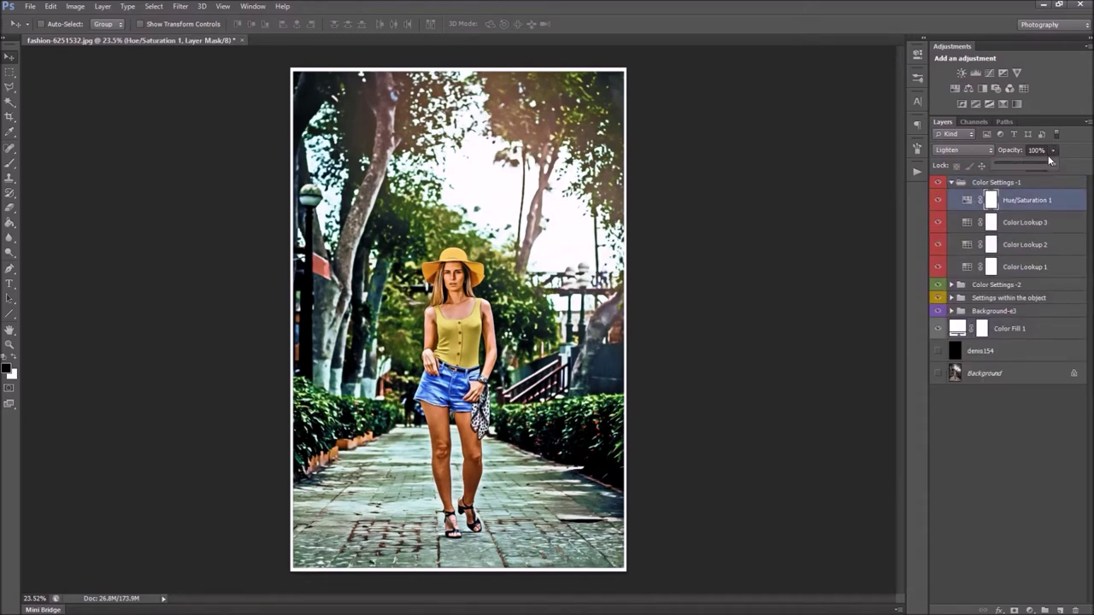
{"action": "left_click_drag", "start_coordinate": [1041, 164], "coordinate": [1035, 166]}
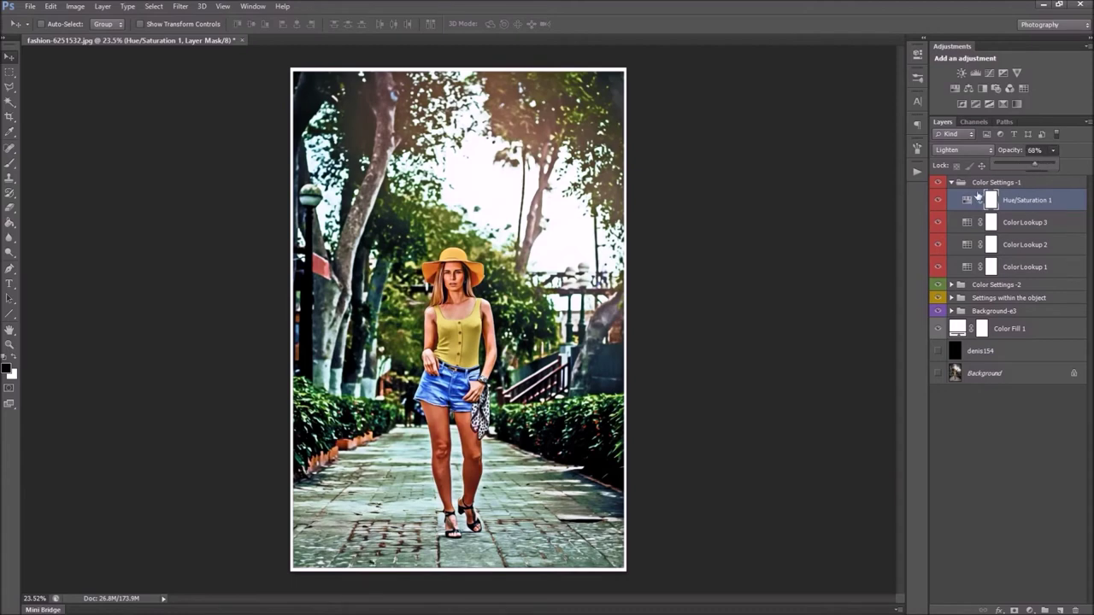
{"action": "left_click_drag", "start_coordinate": [1034, 165], "coordinate": [1056, 164]}
{"action": "double_click", "coordinate": [974, 200]}
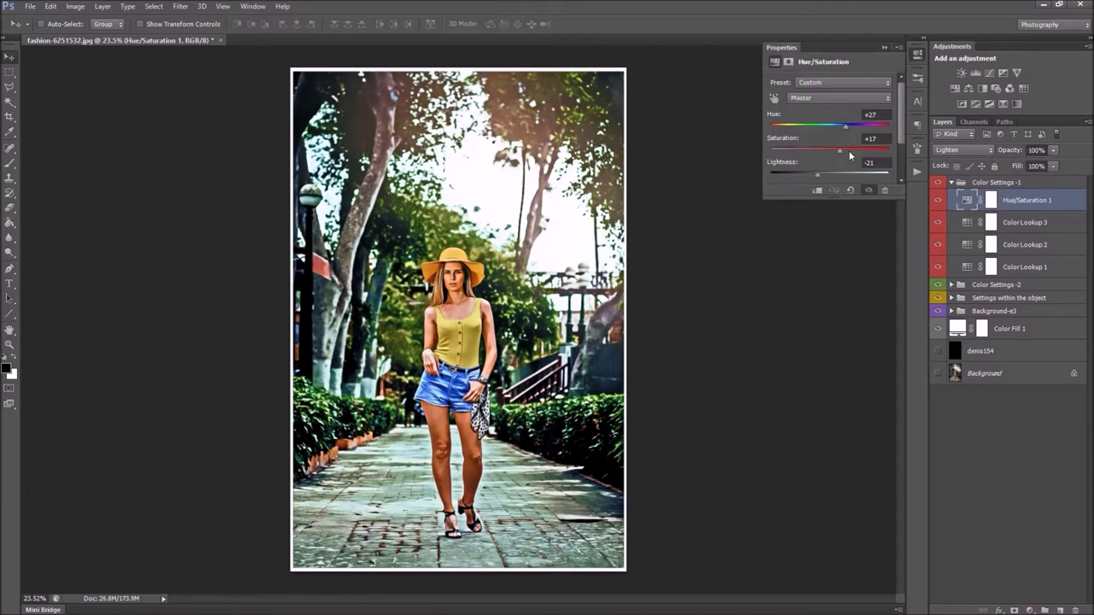
{"action": "left_click_drag", "start_coordinate": [846, 125], "coordinate": [840, 128]}
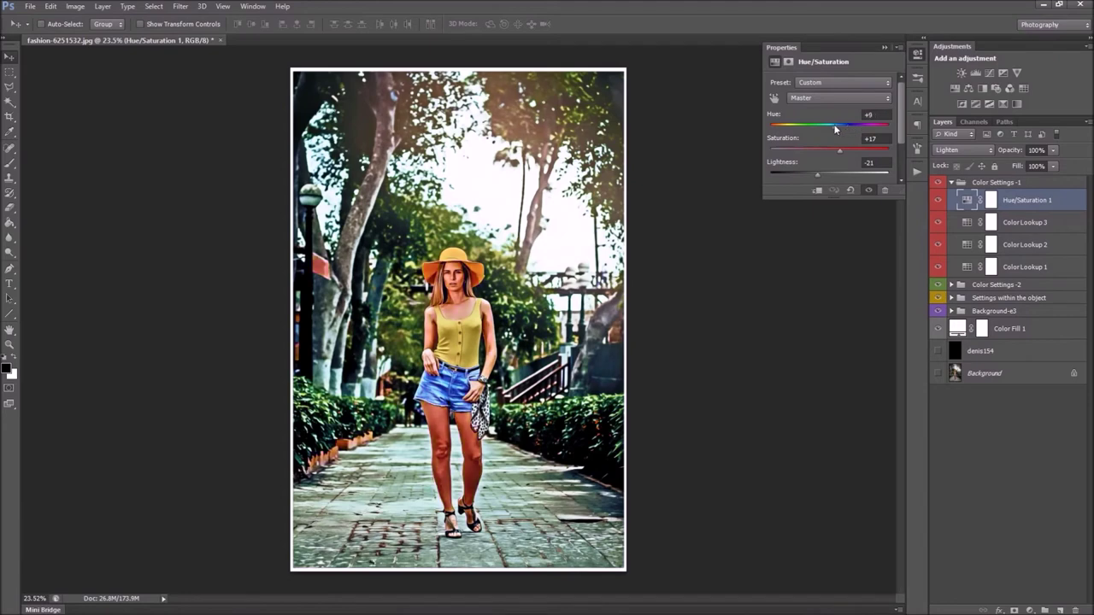
{"action": "mouse_move", "coordinate": [840, 129]}
{"action": "left_mouse_down"}
{"action": "mouse_move", "coordinate": [863, 130]}
{"action": "mouse_move", "coordinate": [851, 133]}
{"action": "left_mouse_up"}
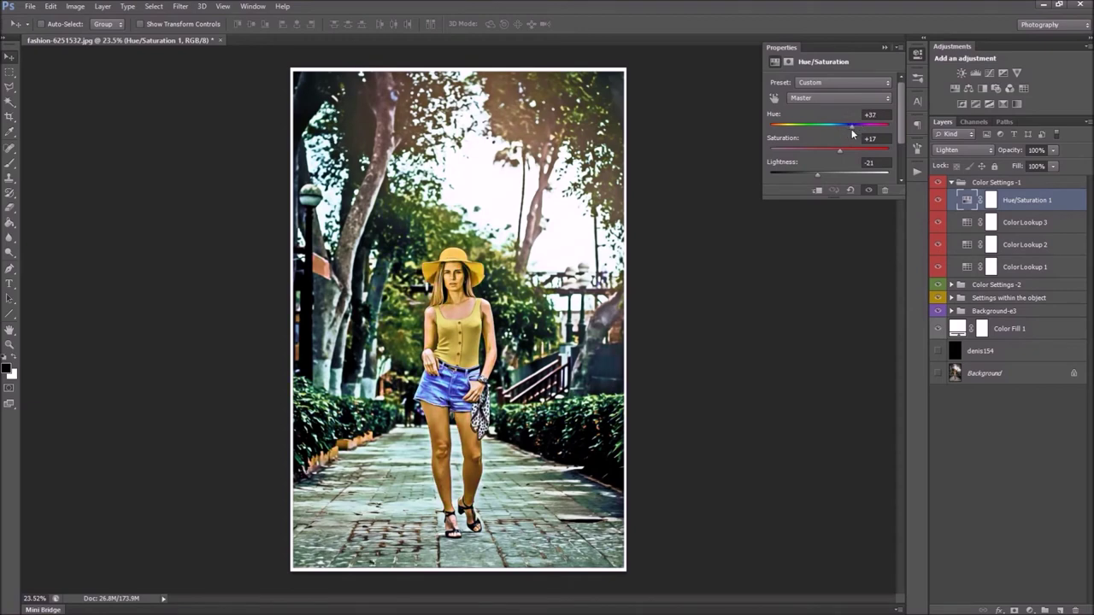
{"action": "left_click", "coordinate": [937, 200]}
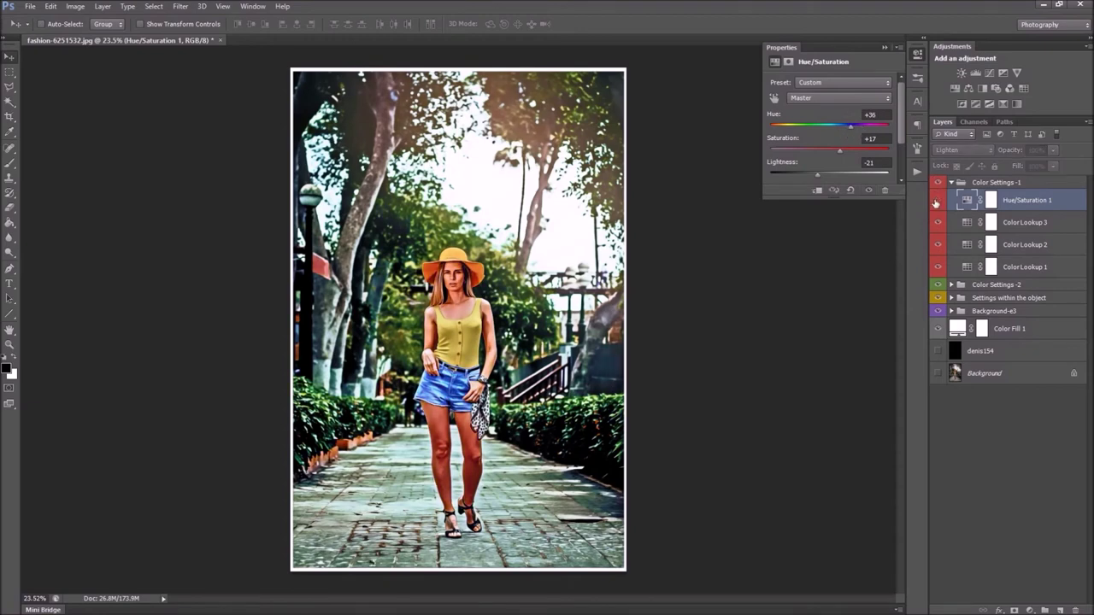
{"action": "left_click", "coordinate": [937, 199]}
{"action": "left_click_drag", "start_coordinate": [850, 127], "coordinate": [845, 128]}
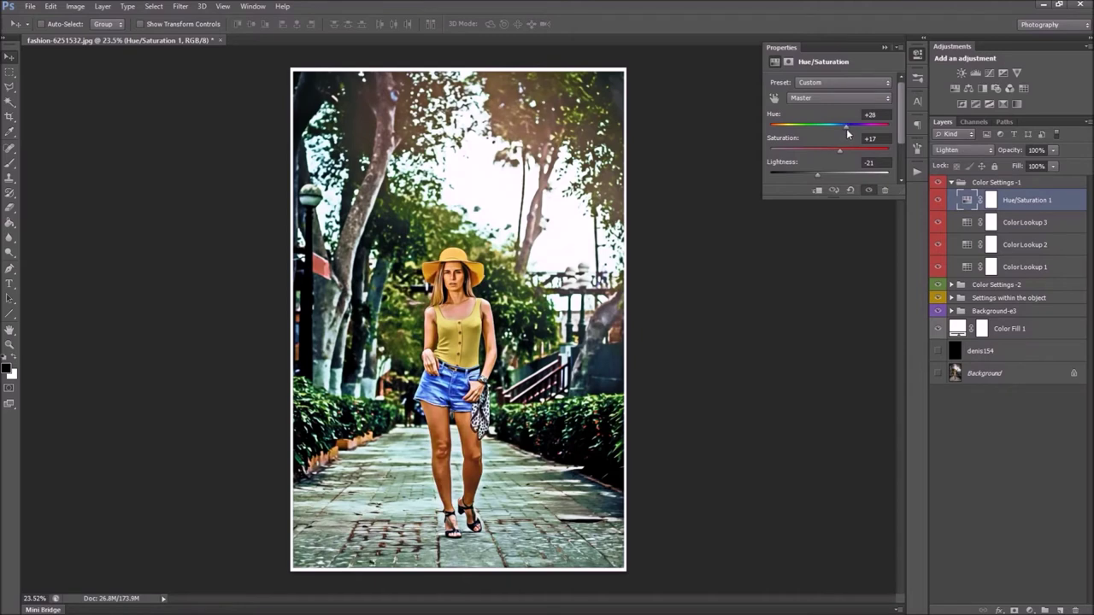
- Lower Color Lookup 3, 2 (about 71%) and 1 (21%) opacities, then collapse the group
{"action": "left_click", "coordinate": [1008, 223]}
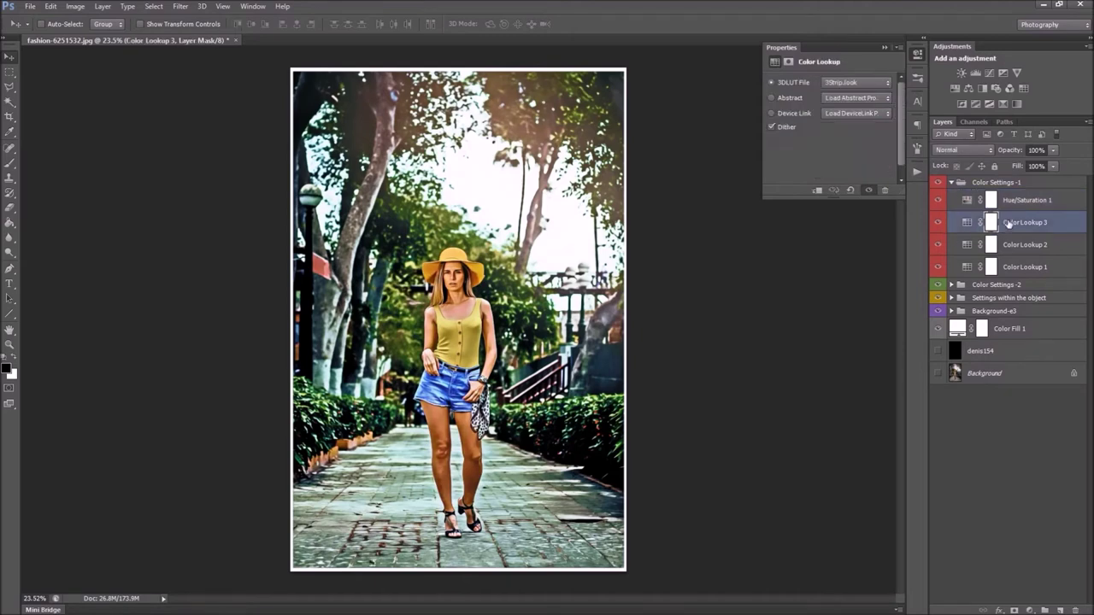
{"action": "left_click", "coordinate": [1053, 152]}
{"action": "mouse_move", "coordinate": [1019, 165]}
{"action": "left_mouse_down"}
{"action": "mouse_move", "coordinate": [975, 168]}
{"action": "mouse_move", "coordinate": [1064, 169]}
{"action": "left_mouse_up"}
{"action": "left_click", "coordinate": [1017, 246]}
{"action": "left_click", "coordinate": [1052, 151]}
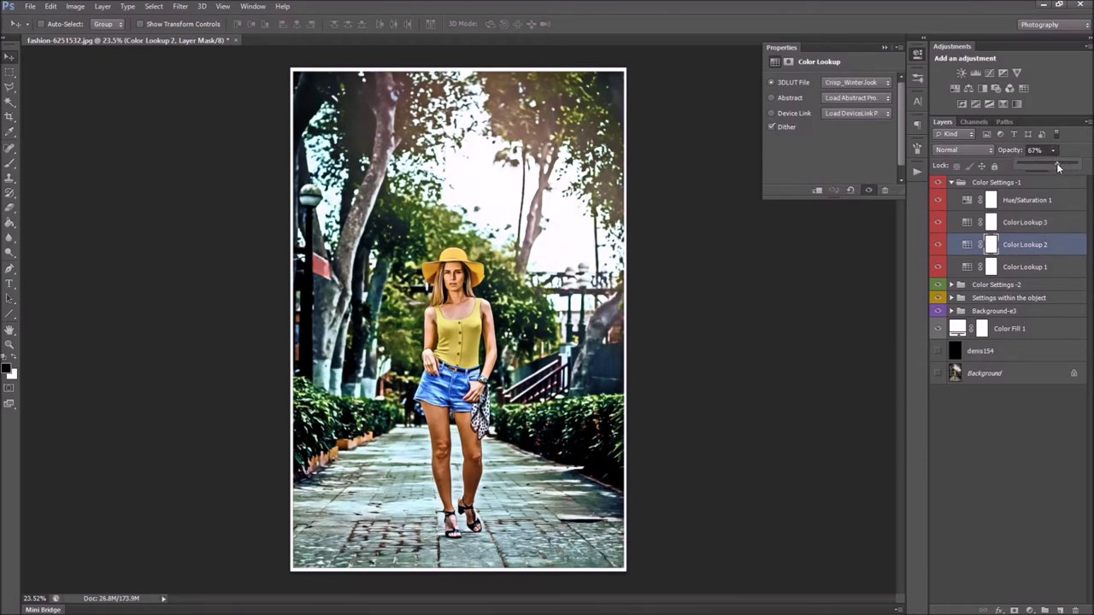
{"action": "mouse_move", "coordinate": [1054, 166]}
{"action": "left_mouse_down"}
{"action": "mouse_move", "coordinate": [1035, 168]}
{"action": "mouse_move", "coordinate": [1060, 168]}
{"action": "left_mouse_up"}
{"action": "left_click", "coordinate": [1017, 262]}
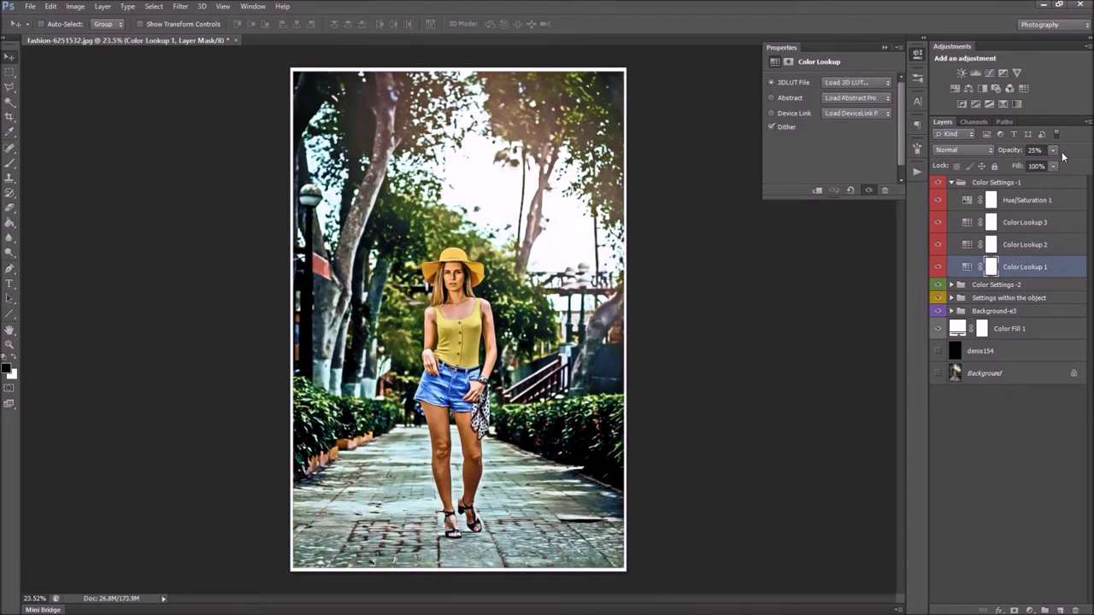
{"action": "left_click_drag", "start_coordinate": [1056, 165], "coordinate": [1035, 165]}
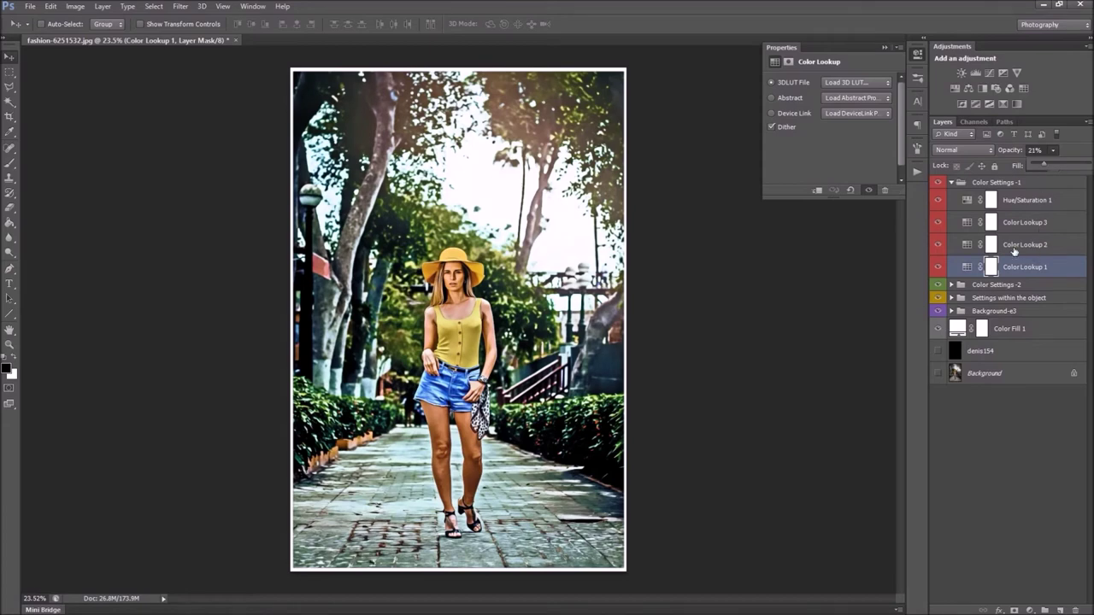
{"action": "left_click", "coordinate": [1005, 183]}
{"action": "left_click", "coordinate": [951, 182]}
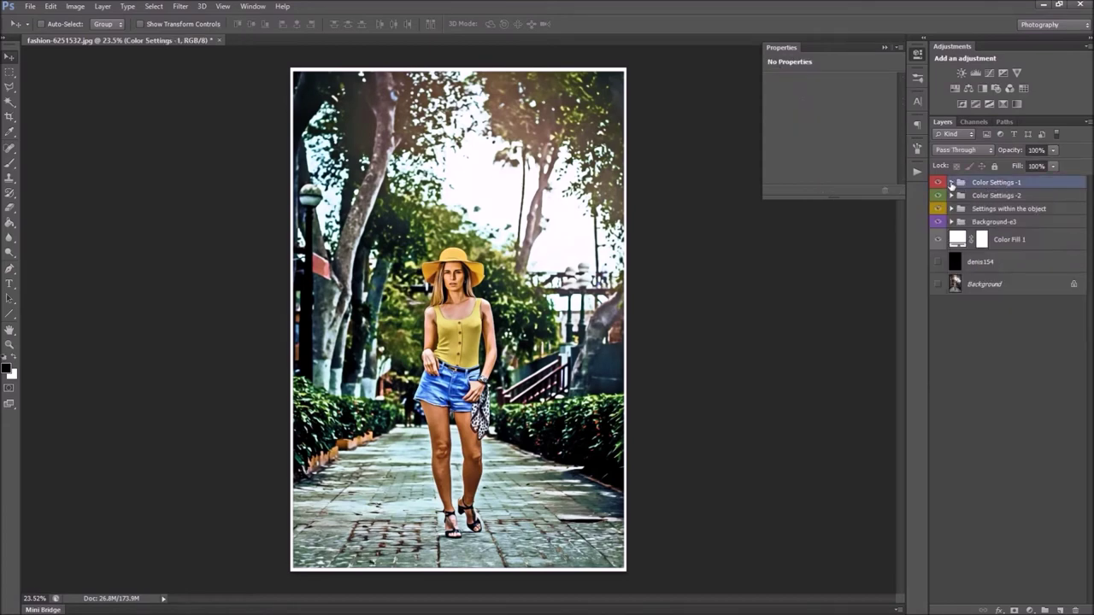
- Reduce saturation and vibrance in Color Settings -2's Vibrance 1 adjustment
{"action": "left_click", "coordinate": [949, 198]}
{"action": "left_click", "coordinate": [951, 196]}
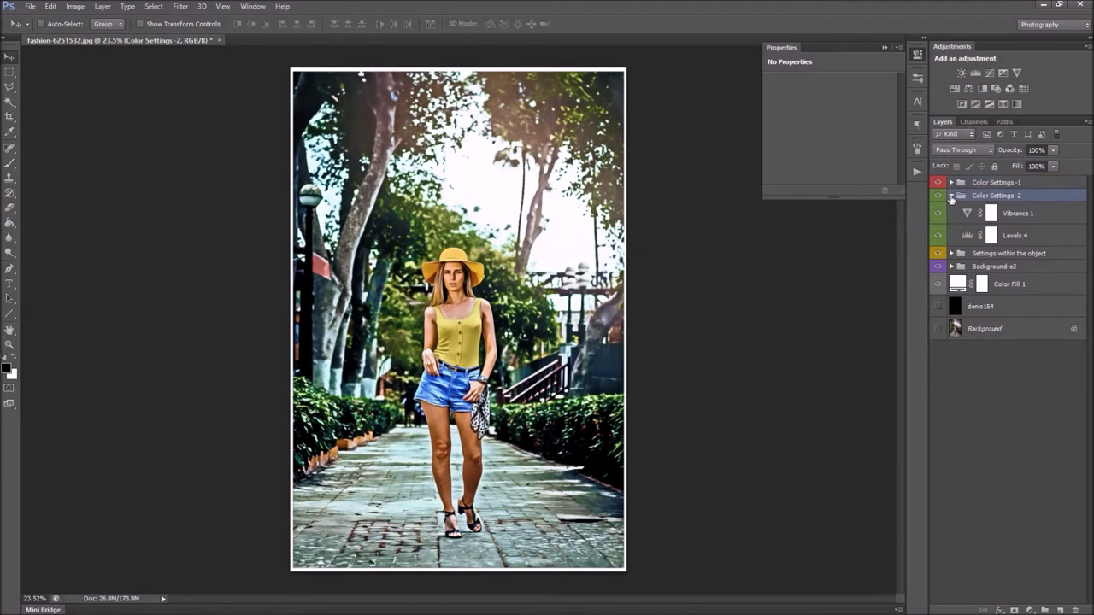
{"action": "left_click", "coordinate": [966, 213]}
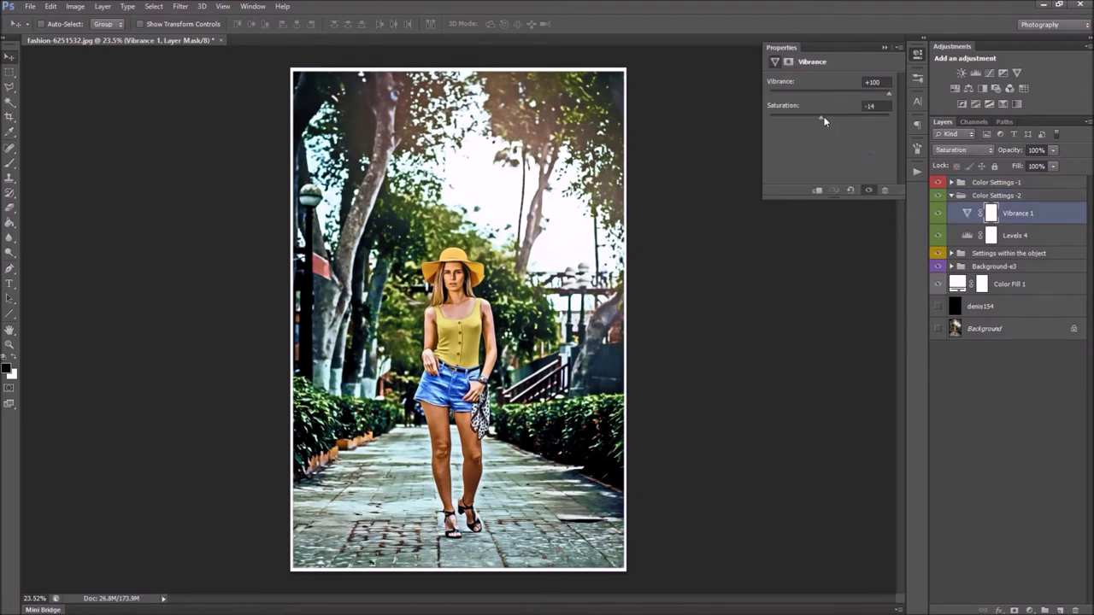
{"action": "mouse_move", "coordinate": [834, 116]}
{"action": "left_mouse_down"}
{"action": "mouse_move", "coordinate": [814, 116]}
{"action": "mouse_move", "coordinate": [822, 120]}
{"action": "left_mouse_up"}
{"action": "mouse_move", "coordinate": [842, 93]}
{"action": "left_mouse_down"}
{"action": "mouse_move", "coordinate": [814, 96]}
{"action": "mouse_move", "coordinate": [824, 97]}
{"action": "left_mouse_up"}
- Set the Levels 4 input levels to 8, 1.00 and 233
{"action": "left_click", "coordinate": [974, 236]}
{"action": "left_click_drag", "start_coordinate": [883, 168], "coordinate": [883, 169]}
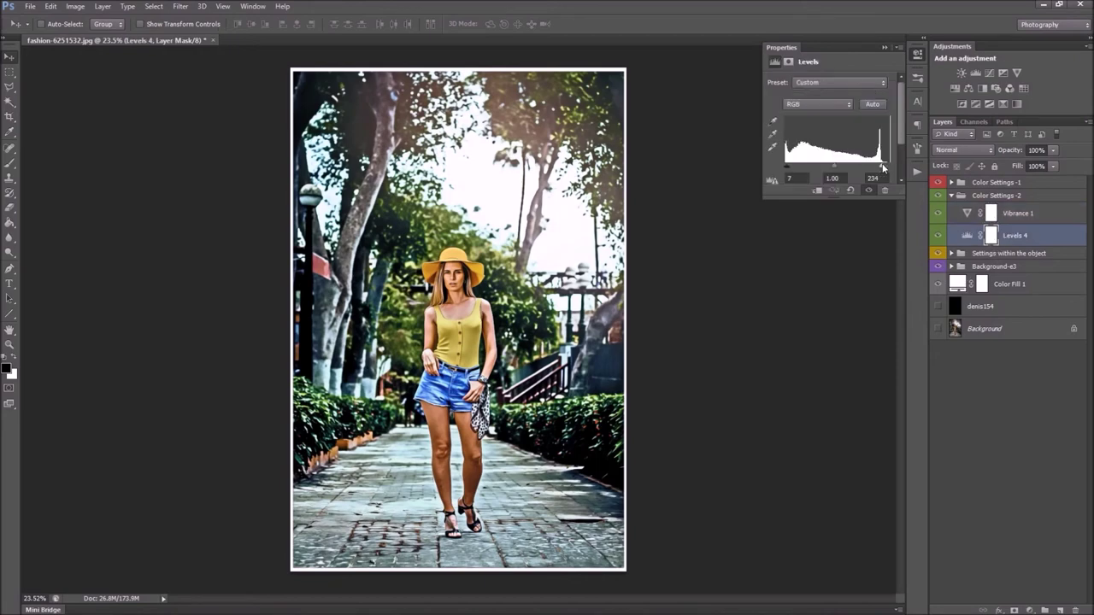
{"action": "left_click_drag", "start_coordinate": [884, 169], "coordinate": [882, 168]}
{"action": "left_click_drag", "start_coordinate": [788, 168], "coordinate": [787, 170]}
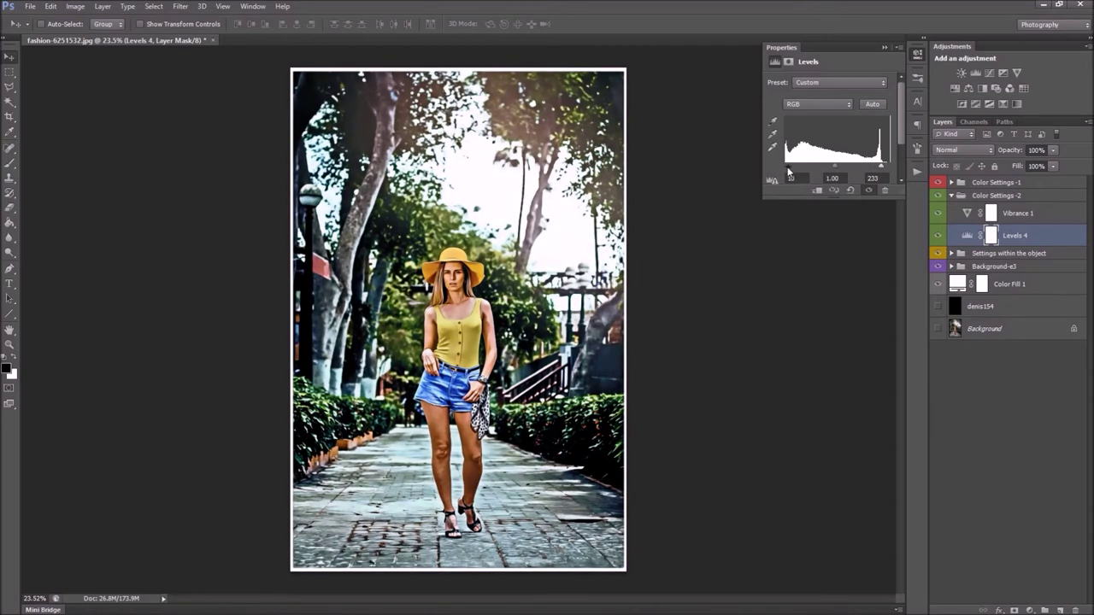
- Compare with Color Settings -2 off and on, leave it on and collapse it
{"action": "left_click", "coordinate": [993, 197]}
{"action": "left_click", "coordinate": [938, 196]}
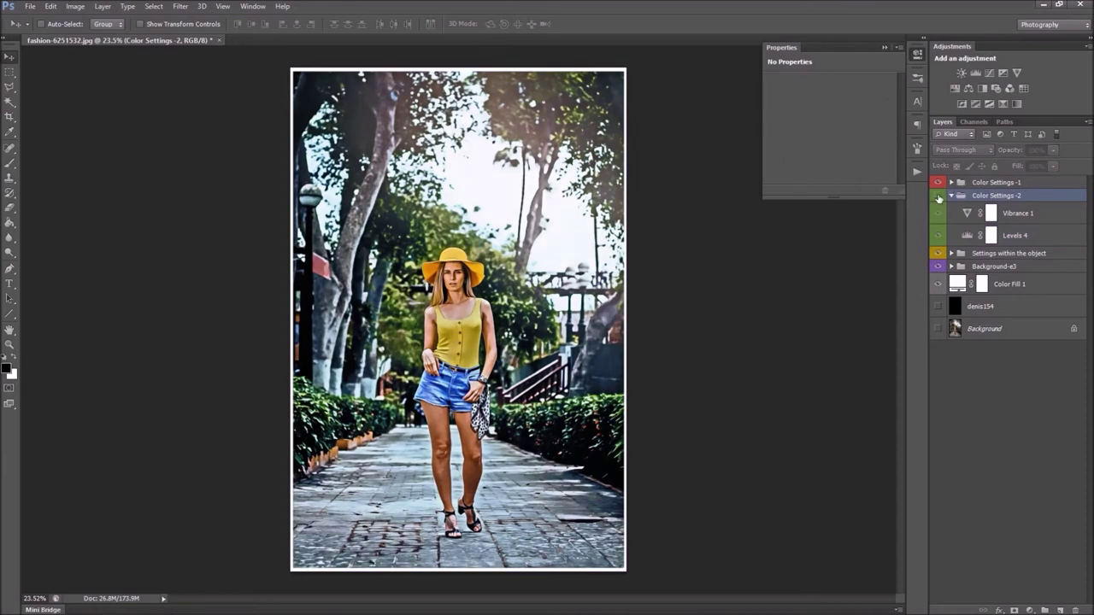
{"action": "left_click", "coordinate": [938, 198]}
{"action": "left_click", "coordinate": [938, 198]}
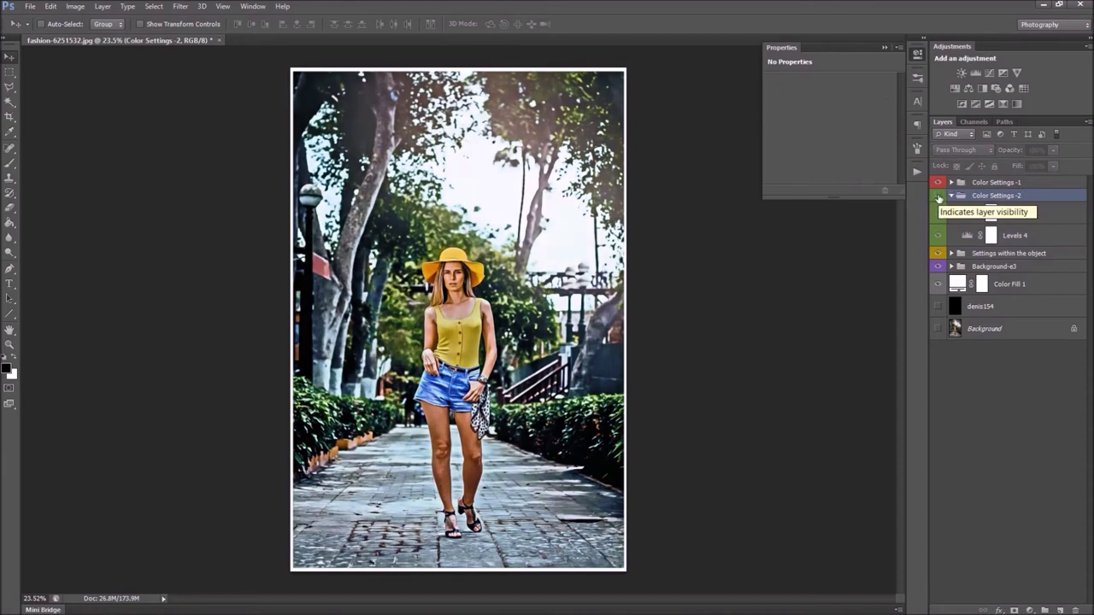
{"action": "left_click", "coordinate": [939, 198]}
{"action": "left_click", "coordinate": [951, 195]}
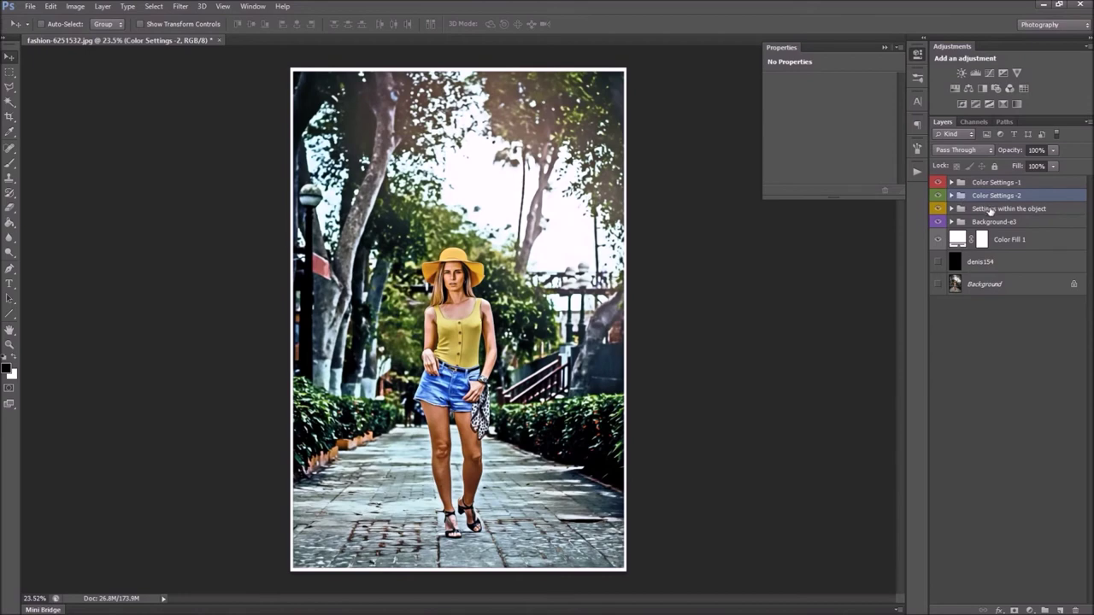
- Expand the Settings within the object group and raise the wd layer's opacity
{"action": "left_click", "coordinate": [990, 209]}
{"action": "left_click", "coordinate": [951, 209]}
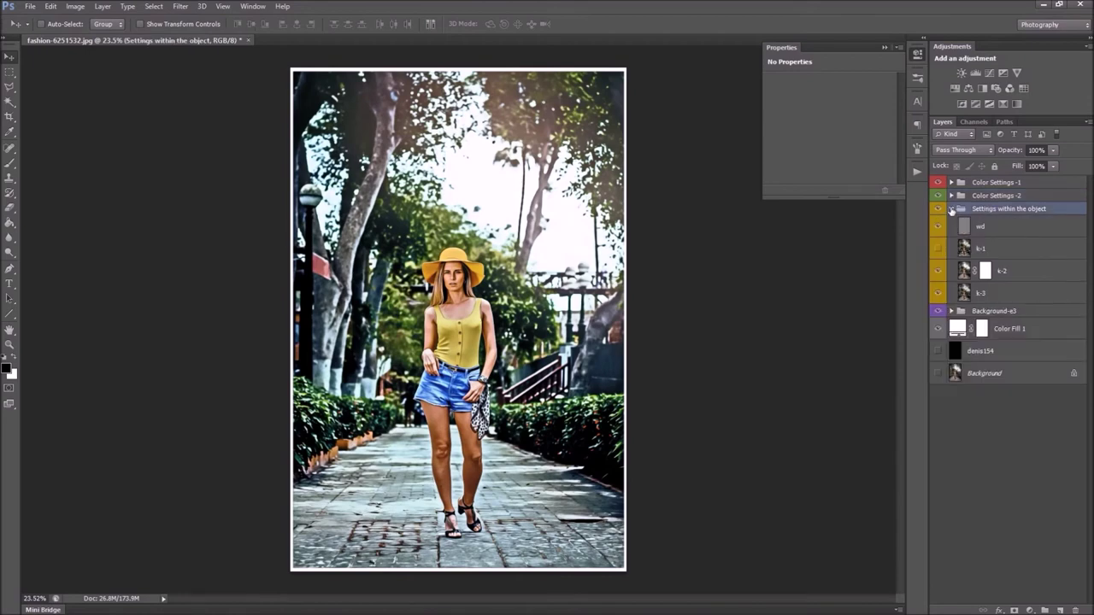
{"action": "left_click", "coordinate": [986, 229]}
{"action": "left_click", "coordinate": [1053, 166]}
{"action": "mouse_move", "coordinate": [1053, 165]}
{"action": "left_mouse_down"}
{"action": "mouse_move", "coordinate": [1082, 167]}
{"action": "mouse_move", "coordinate": [1055, 169]}
{"action": "left_mouse_up"}
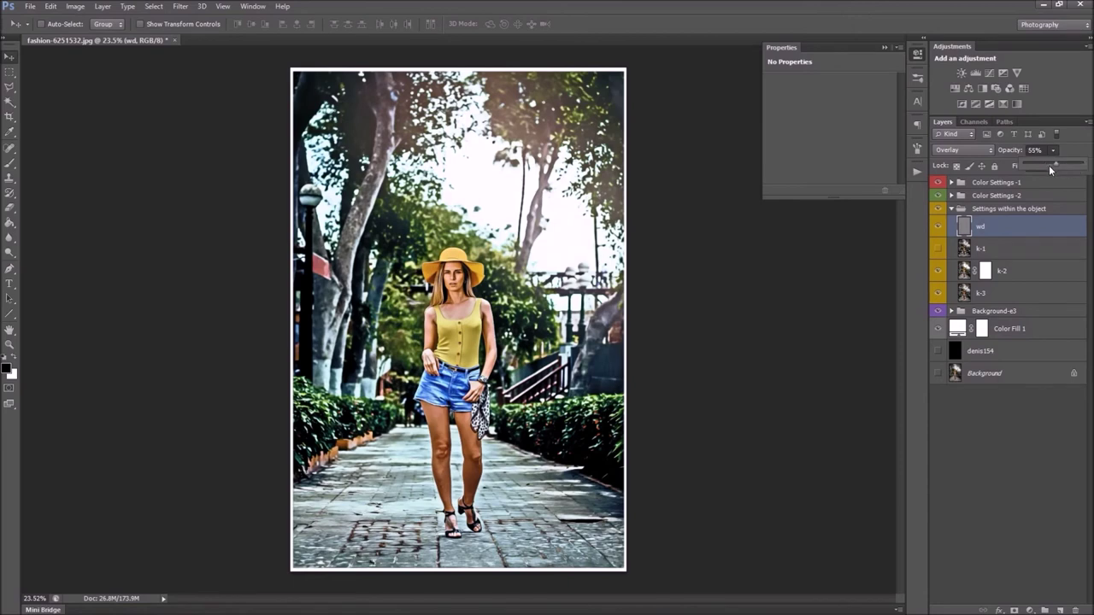
- Make layer k-1 visible and lower its opacity to about 23%
{"action": "left_click", "coordinate": [999, 248]}
{"action": "left_click", "coordinate": [937, 251]}
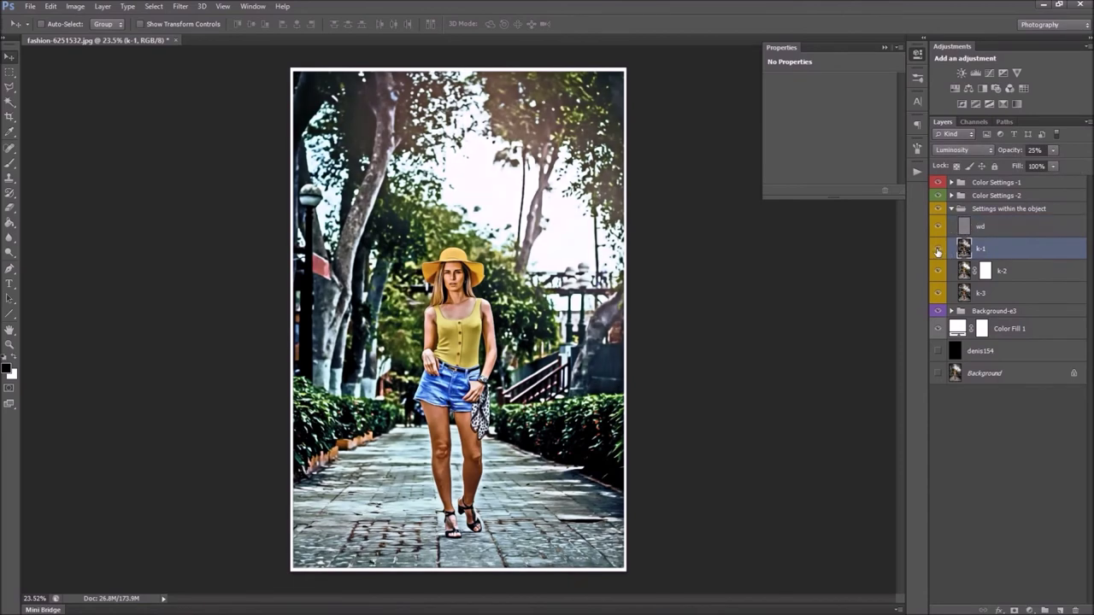
{"action": "left_click", "coordinate": [1052, 151]}
{"action": "mouse_move", "coordinate": [1059, 160]}
{"action": "left_mouse_down"}
{"action": "mouse_move", "coordinate": [1029, 164]}
{"action": "mouse_move", "coordinate": [1059, 163]}
{"action": "left_mouse_up"}
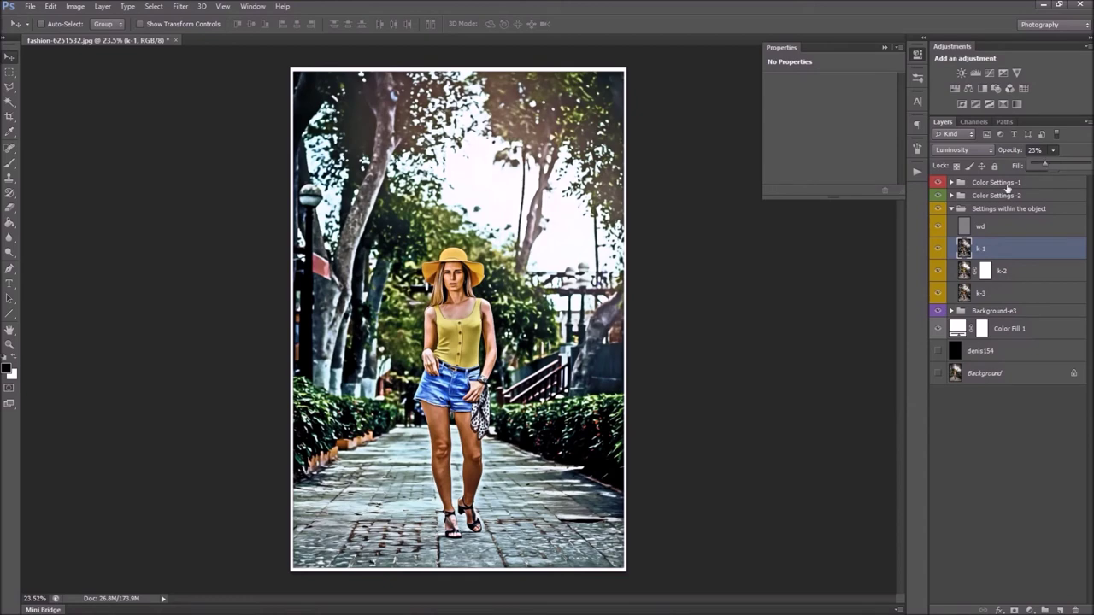
{"action": "left_click", "coordinate": [939, 249]}
{"action": "left_click", "coordinate": [939, 249]}
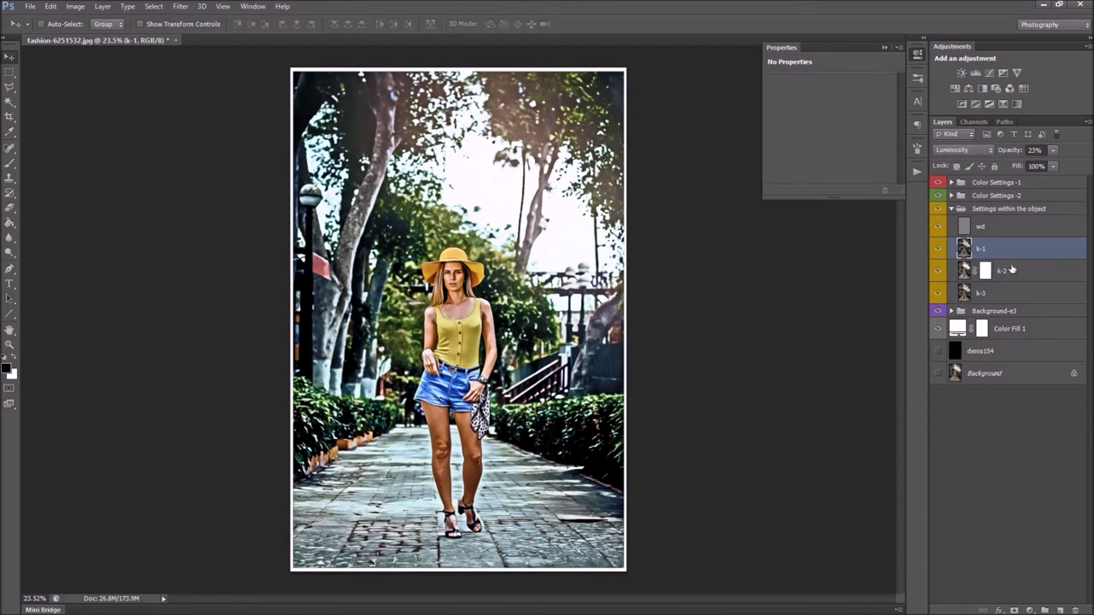
- Set layer k-2 to 55% opacity and collapse the Settings within the object group
{"action": "left_click", "coordinate": [1037, 266]}
{"action": "left_click", "coordinate": [1052, 151]}
{"action": "mouse_move", "coordinate": [1054, 162]}
{"action": "left_mouse_down"}
{"action": "mouse_move", "coordinate": [1074, 164]}
{"action": "mouse_move", "coordinate": [1022, 154]}
{"action": "mouse_move", "coordinate": [1088, 160]}
{"action": "mouse_move", "coordinate": [1060, 161]}
{"action": "left_mouse_up"}
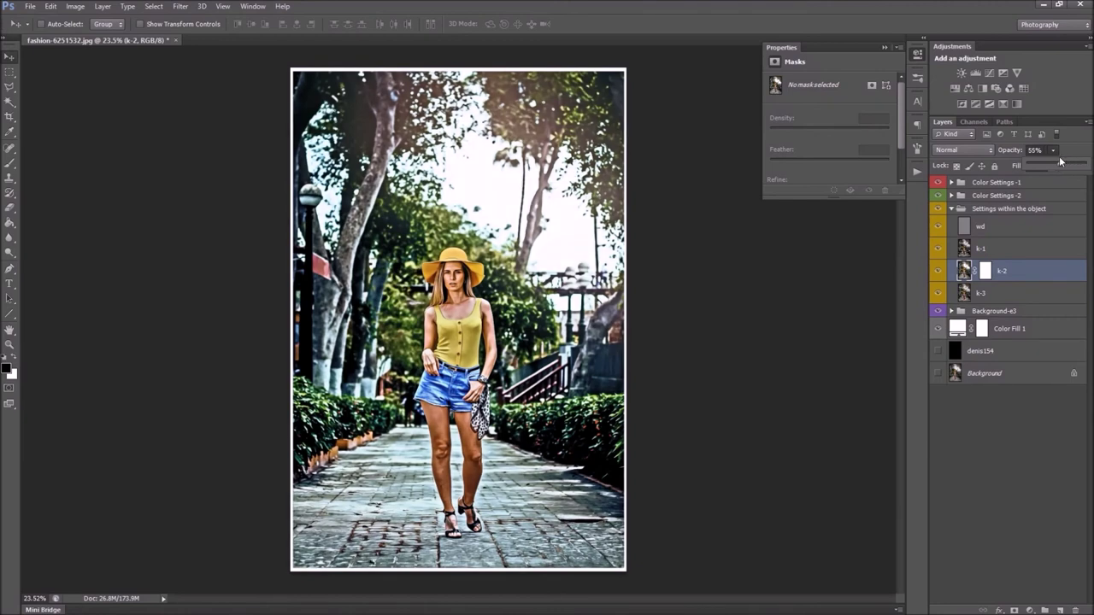
{"action": "left_click", "coordinate": [980, 211]}
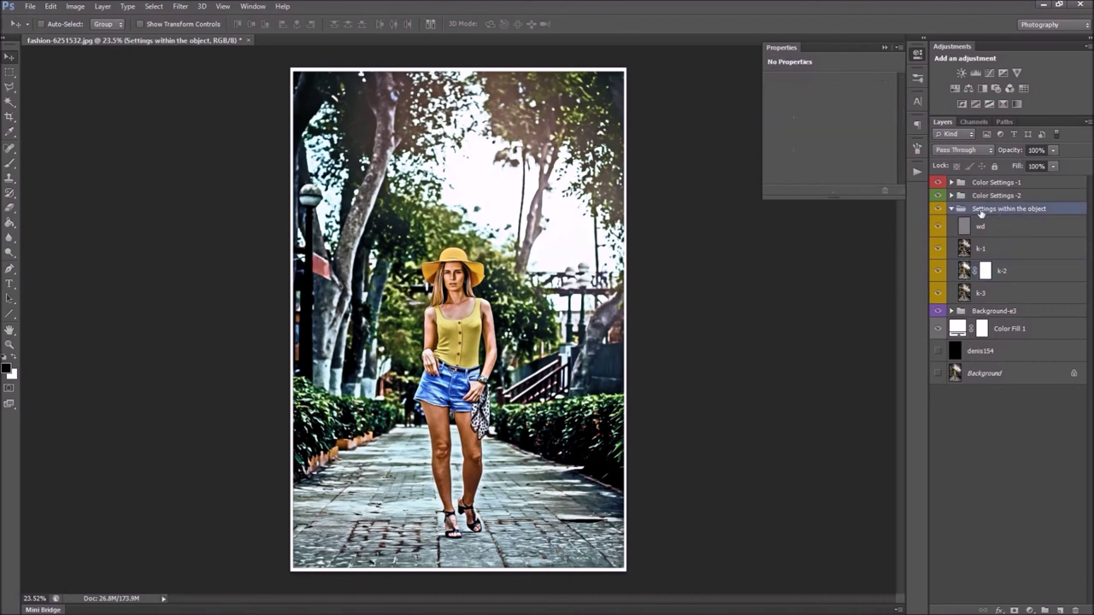
{"action": "left_click", "coordinate": [951, 210]}
{"action": "left_click", "coordinate": [961, 224]}
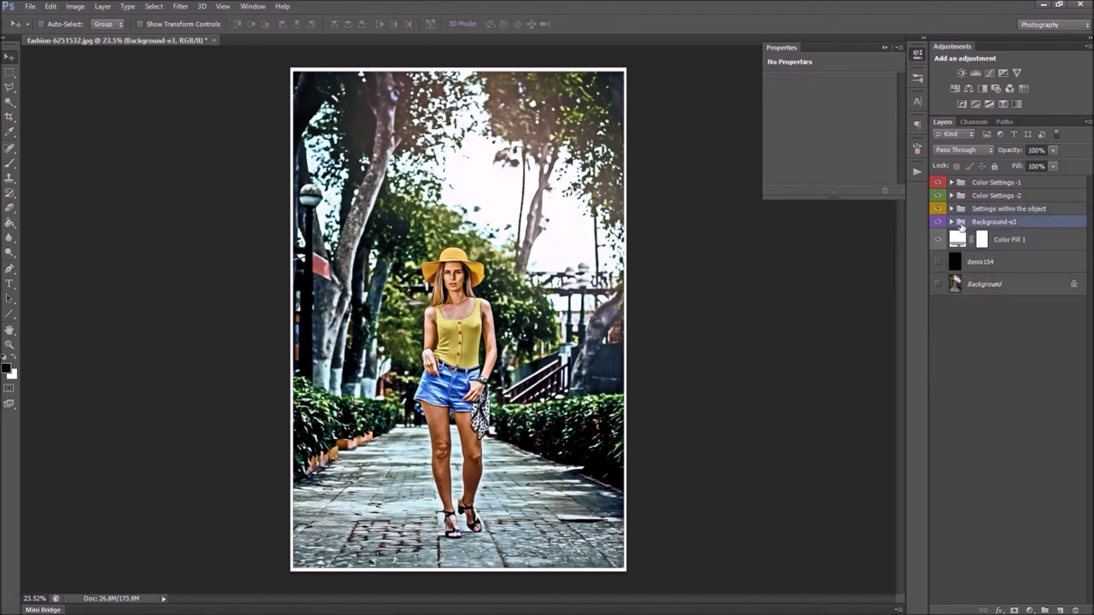
- Show Color Fill 2 in Background-e3, preview violet and red borders, then cancel to keep green
{"action": "left_click", "coordinate": [951, 223]}
{"action": "left_click", "coordinate": [1005, 240]}
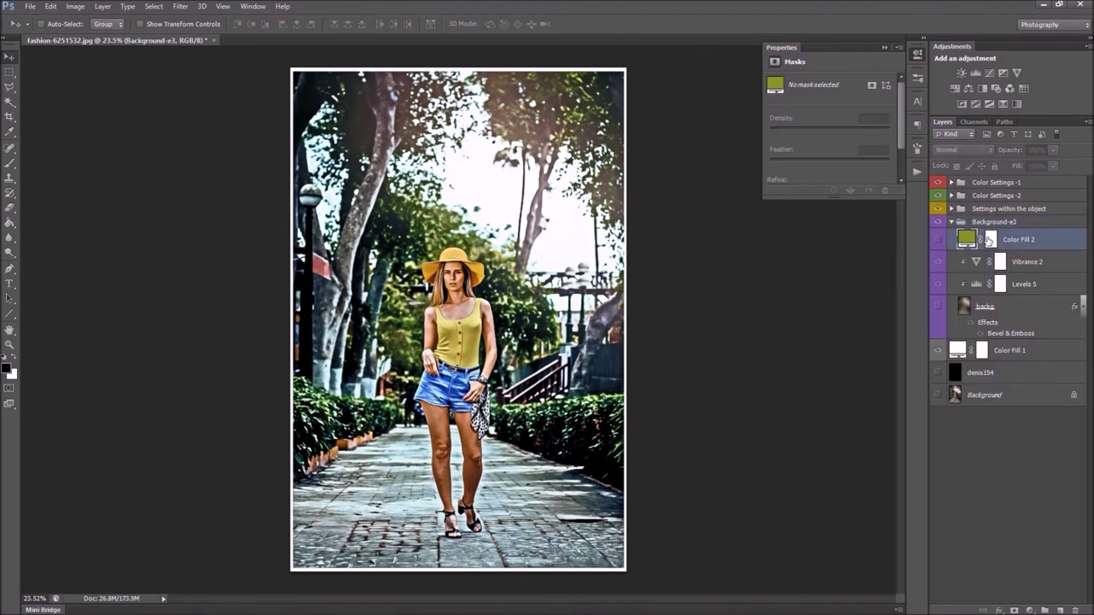
{"action": "left_click", "coordinate": [937, 240]}
{"action": "left_click", "coordinate": [937, 243]}
{"action": "left_click", "coordinate": [937, 243]}
{"action": "double_click", "coordinate": [966, 239]}
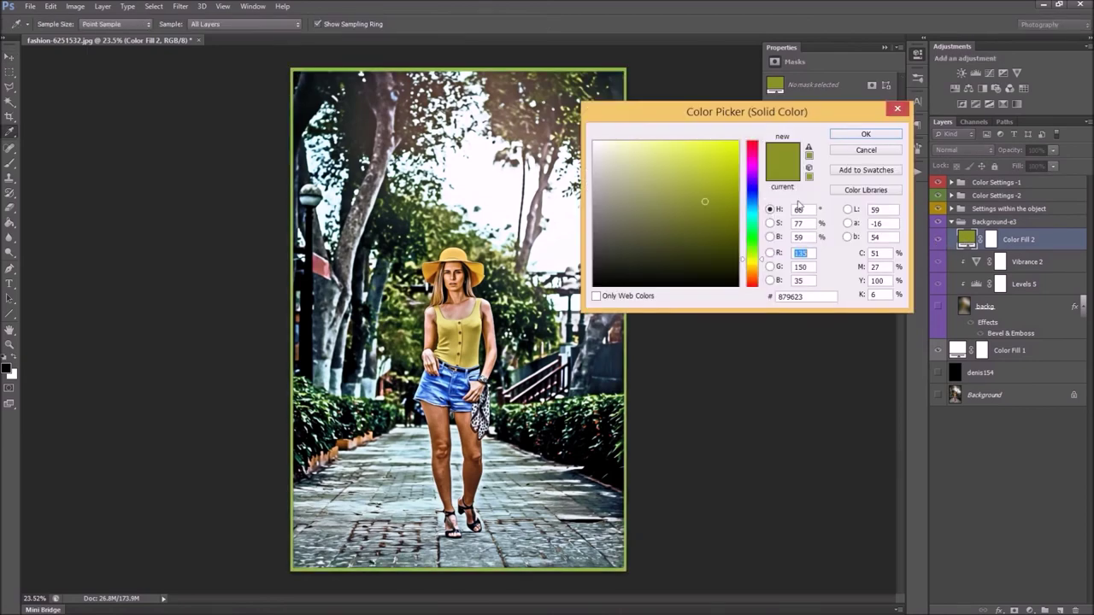
{"action": "left_click_drag", "start_coordinate": [753, 237], "coordinate": [756, 190]}
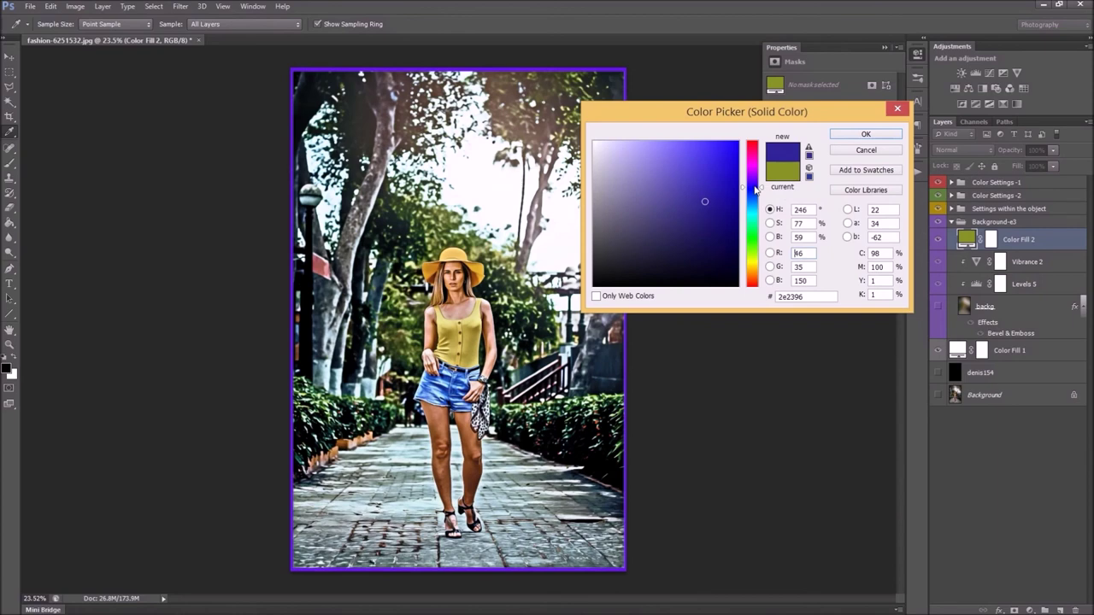
{"action": "mouse_move", "coordinate": [755, 189]}
{"action": "left_mouse_down"}
{"action": "mouse_move", "coordinate": [757, 140]}
{"action": "mouse_move", "coordinate": [753, 294]}
{"action": "left_mouse_up"}
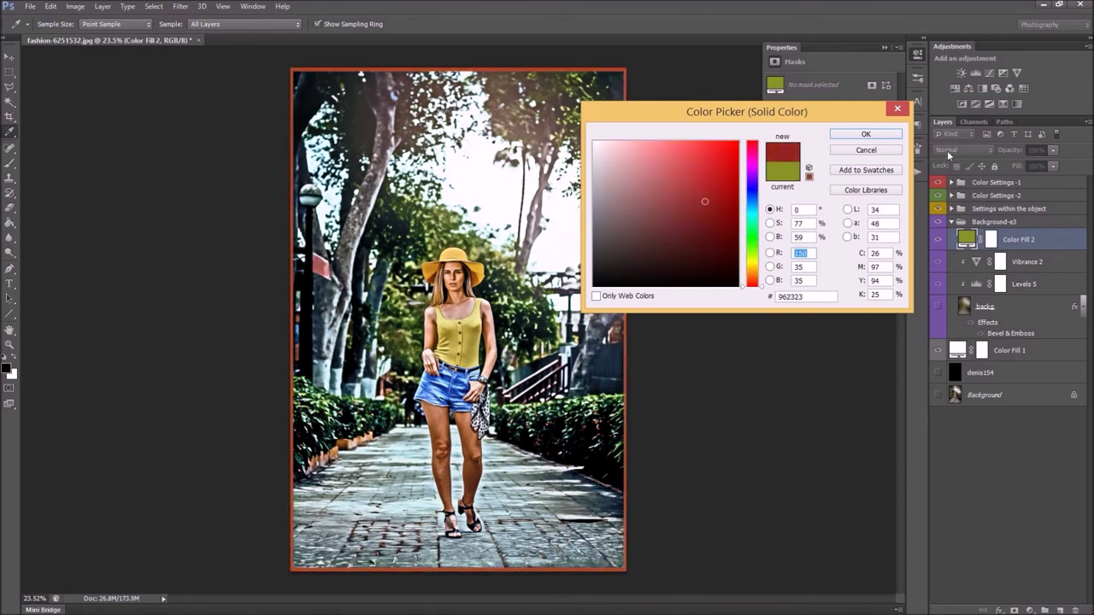
{"action": "left_click", "coordinate": [897, 109]}
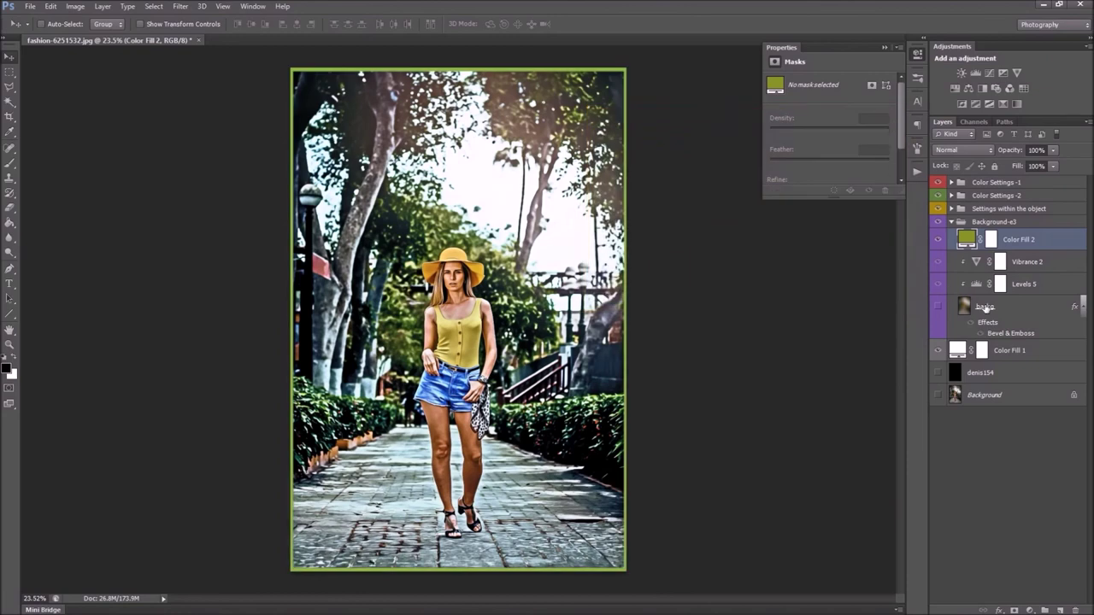
- Hide Color Fill 2 and set Levels 5 input levels to 14, 1.00 and 143
{"action": "left_click", "coordinate": [985, 309]}
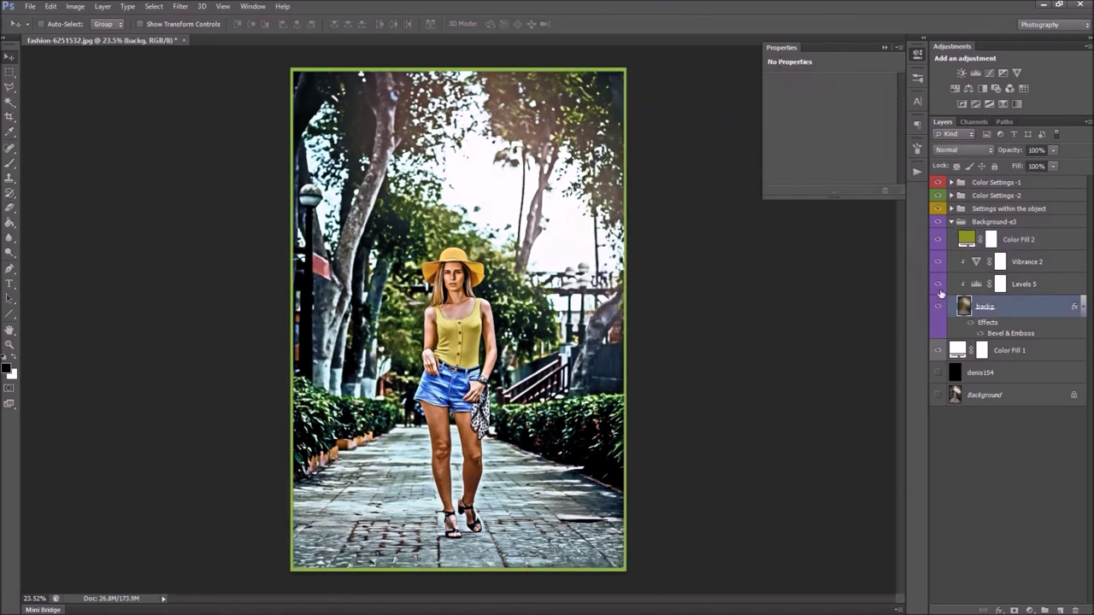
{"action": "left_click", "coordinate": [940, 242]}
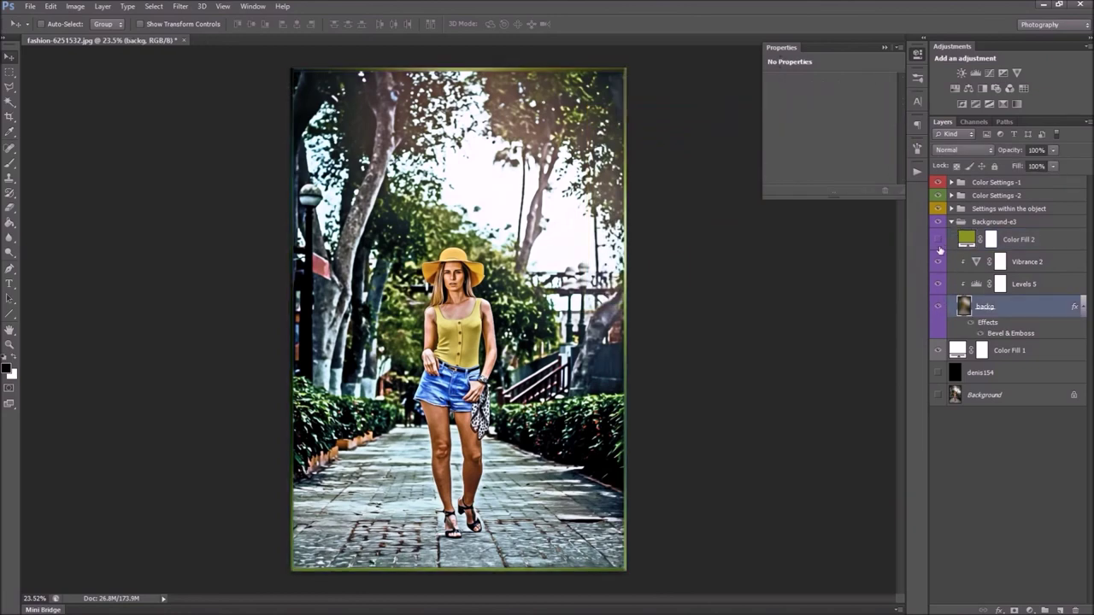
{"action": "left_click", "coordinate": [972, 284]}
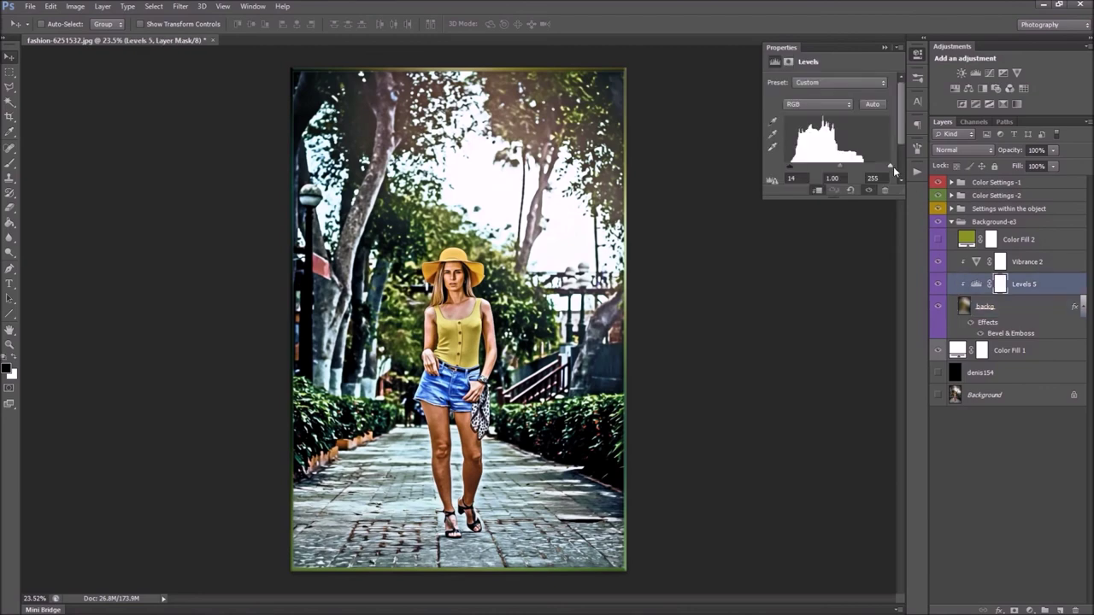
{"action": "left_click_drag", "start_coordinate": [890, 166], "coordinate": [846, 166]}
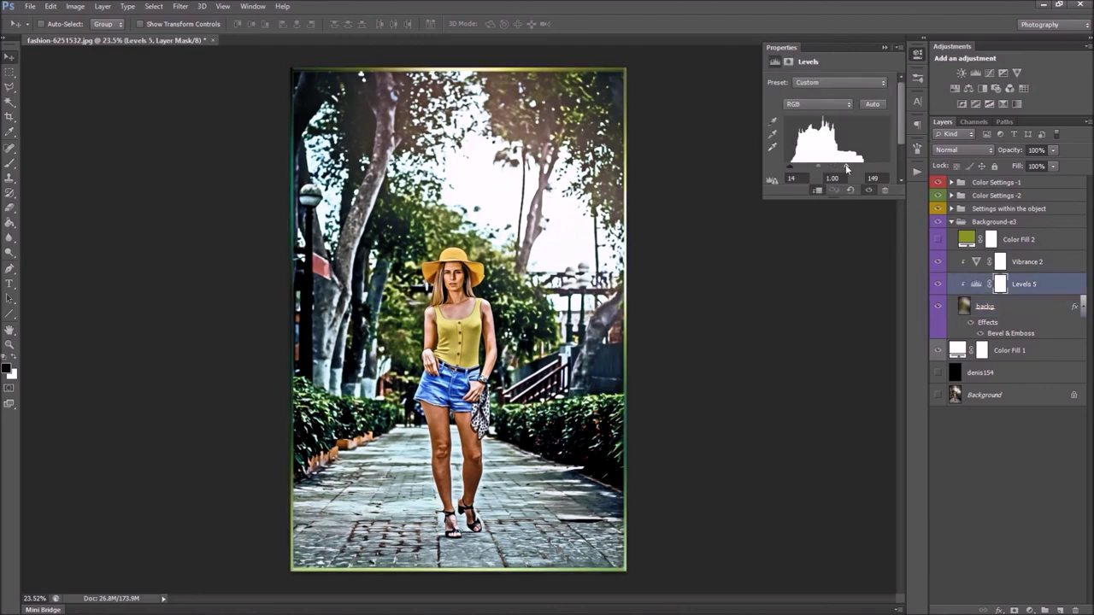
{"action": "left_click_drag", "start_coordinate": [832, 167], "coordinate": [849, 166]}
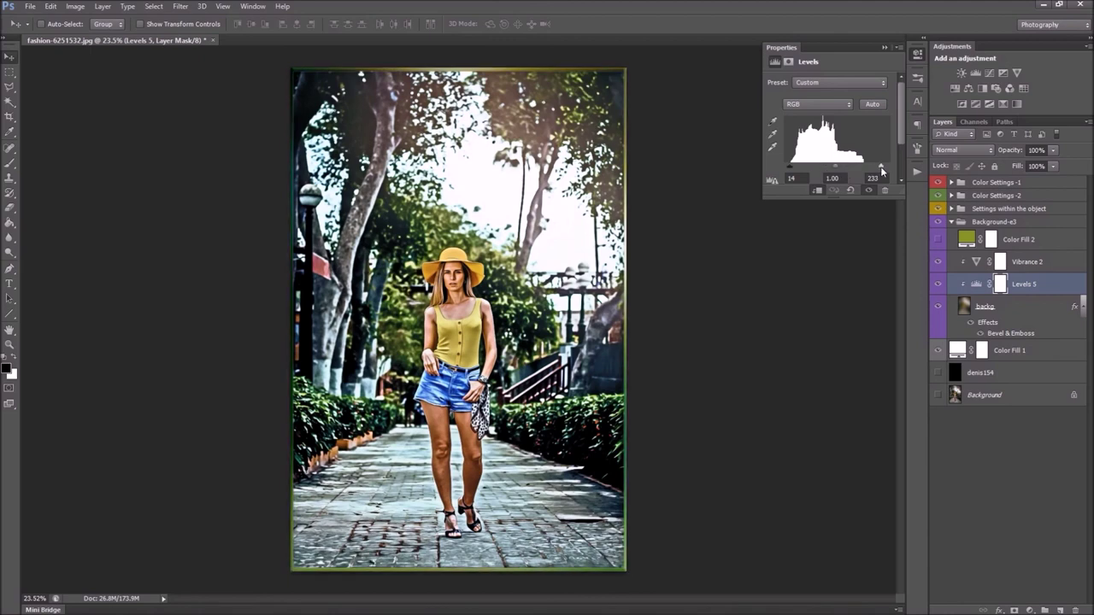
{"action": "mouse_move", "coordinate": [849, 167]}
{"action": "left_mouse_down"}
{"action": "mouse_move", "coordinate": [809, 175]}
{"action": "mouse_move", "coordinate": [847, 173]}
{"action": "left_mouse_up"}
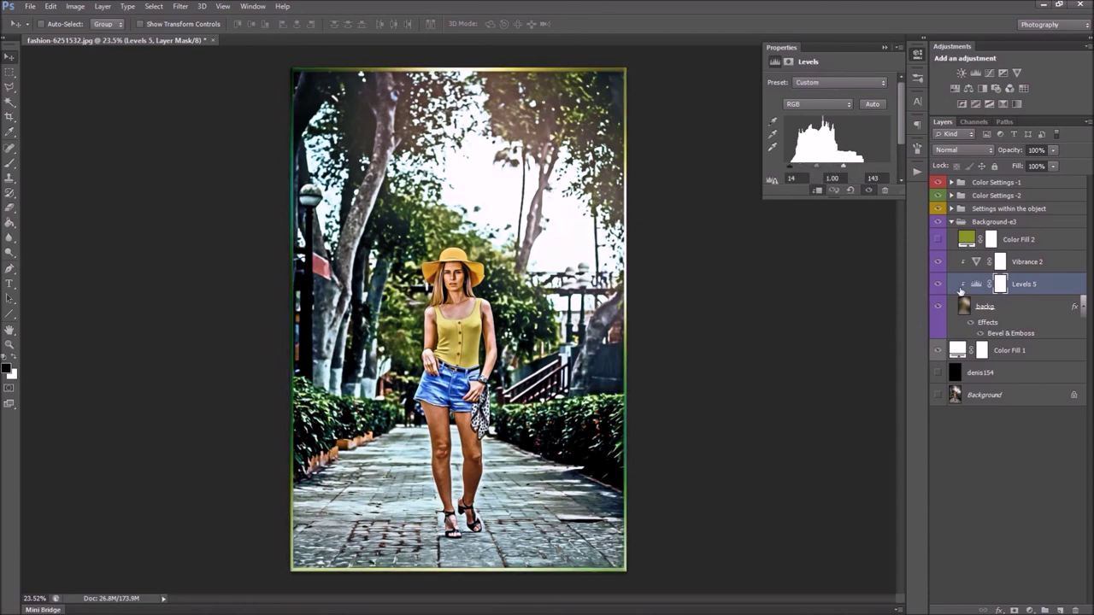
- Set Vibrance 2 saturation to +30 and collapse the Background-e3 group
{"action": "left_click", "coordinate": [976, 261]}
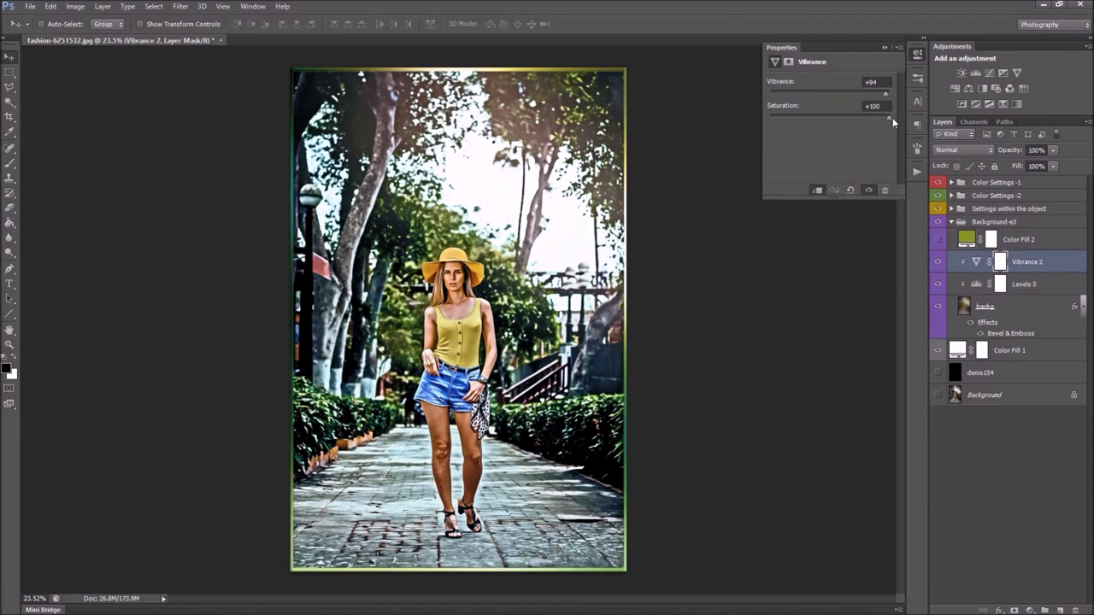
{"action": "mouse_move", "coordinate": [890, 117]}
{"action": "left_mouse_down"}
{"action": "mouse_move", "coordinate": [758, 120]}
{"action": "mouse_move", "coordinate": [846, 120]}
{"action": "left_mouse_up"}
{"action": "left_click", "coordinate": [1002, 224]}
{"action": "left_click", "coordinate": [952, 222]}
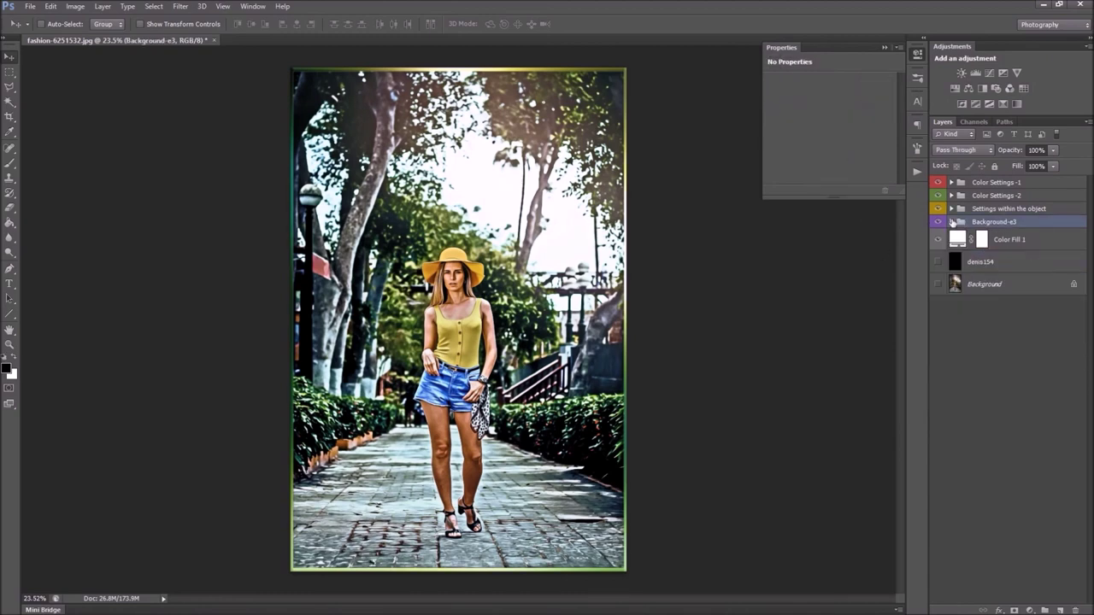